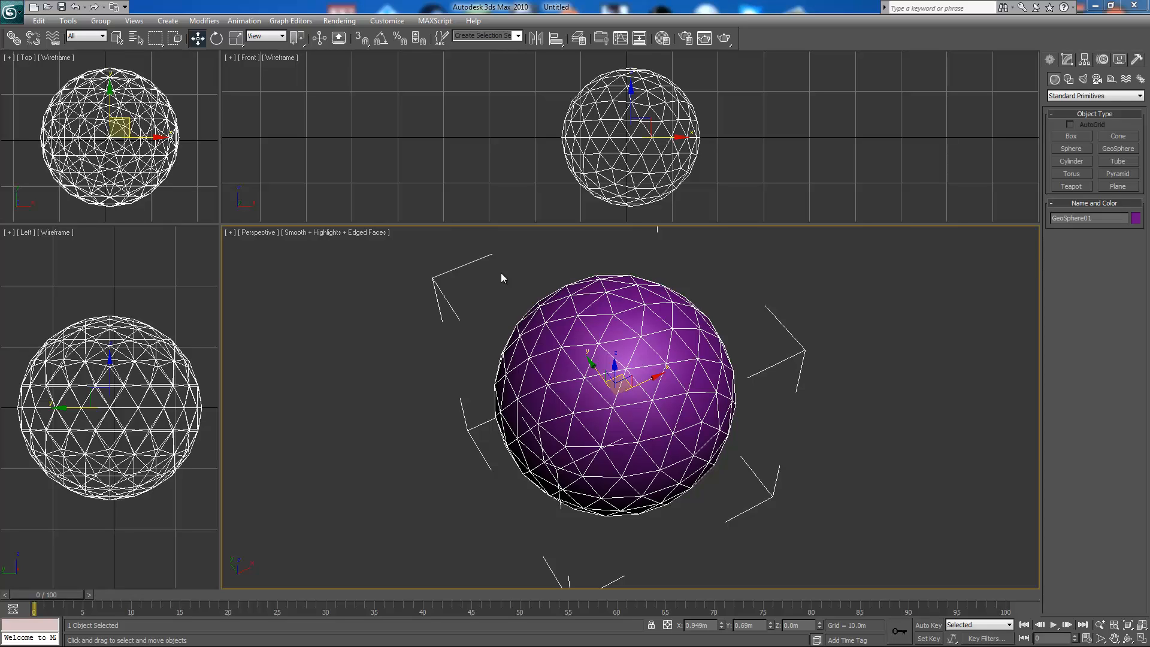
Step: Examine how the perspective viewport zooms in and out around the purple geosphere, judging how coarse each zoom step is
scroll(536, 348, down, 5)
scroll(527, 363, up, 7)
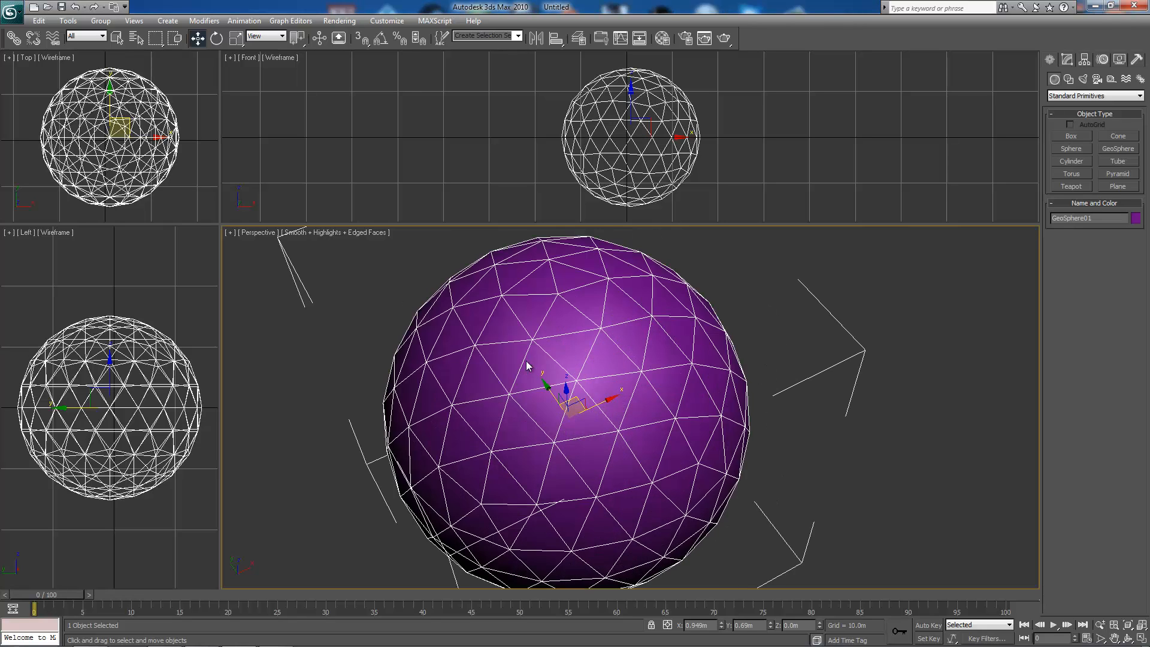
scroll(527, 366, down, 5)
scroll(526, 366, down, 4)
scroll(546, 334, up, 7)
middle_drag(529, 362, 543, 406)
scroll(544, 415, down, 4)
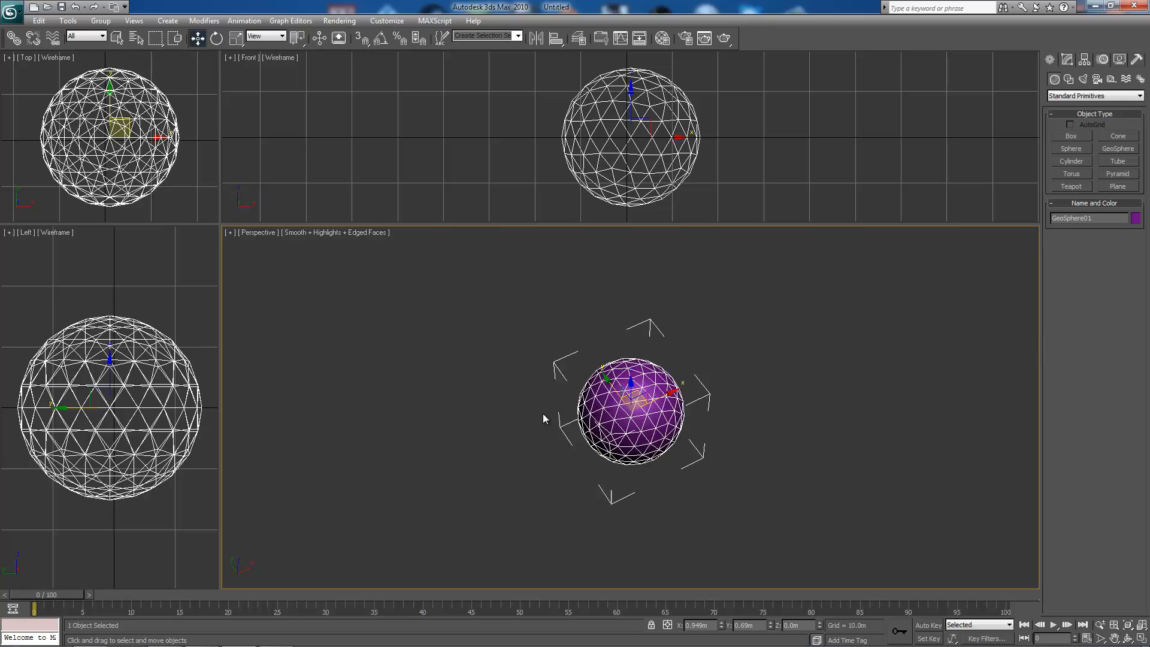
scroll(543, 414, up, 4)
scroll(544, 417, up, 3)
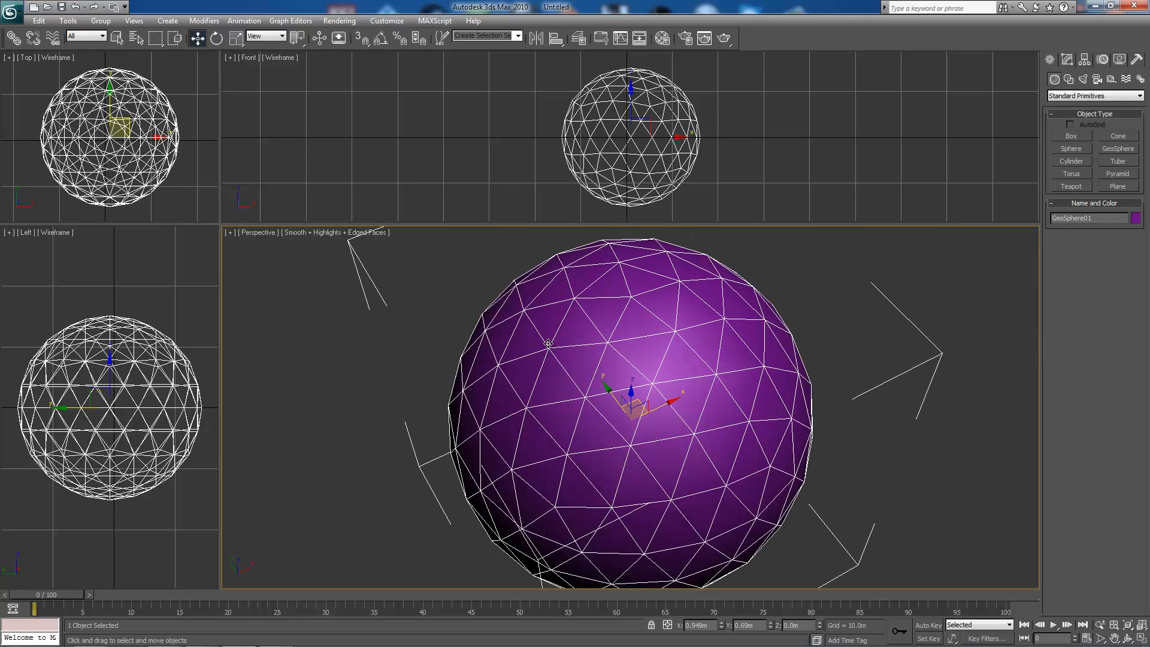
middle_drag(588, 424, 580, 397)
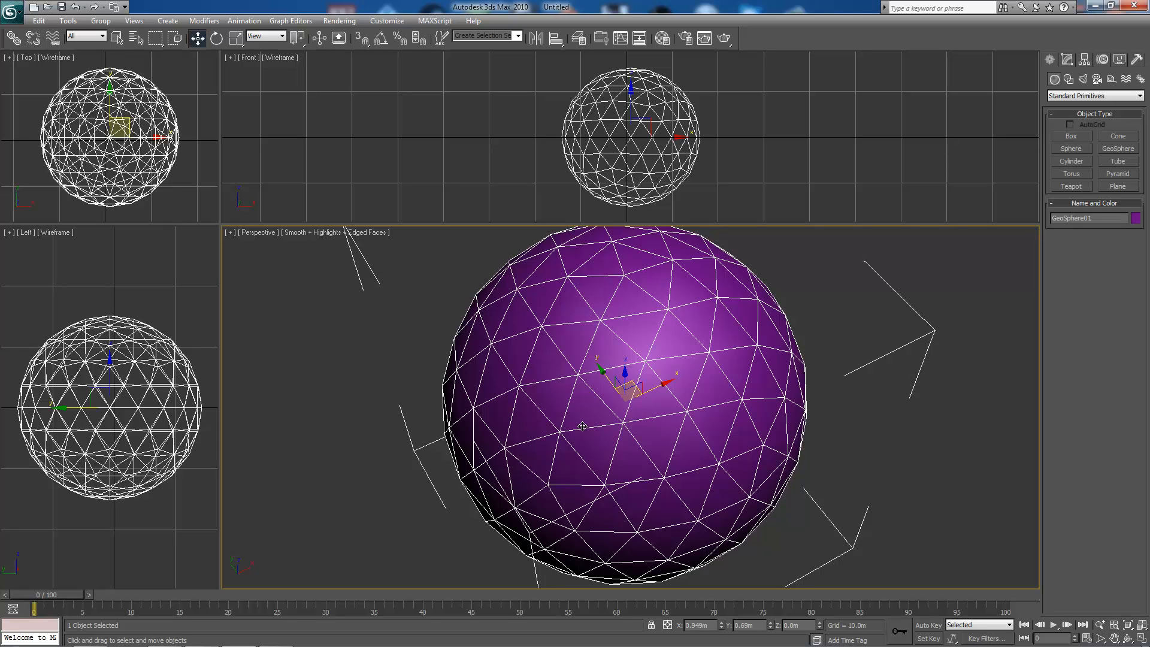
scroll(583, 426, down, 4)
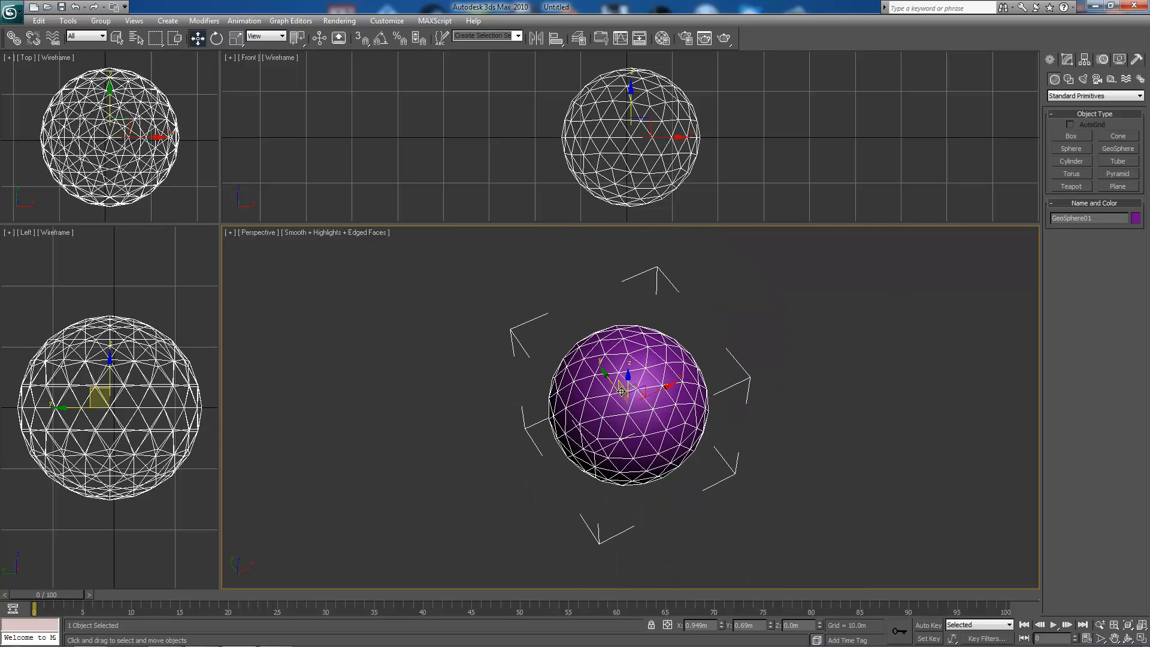
scroll(592, 404, up, 4)
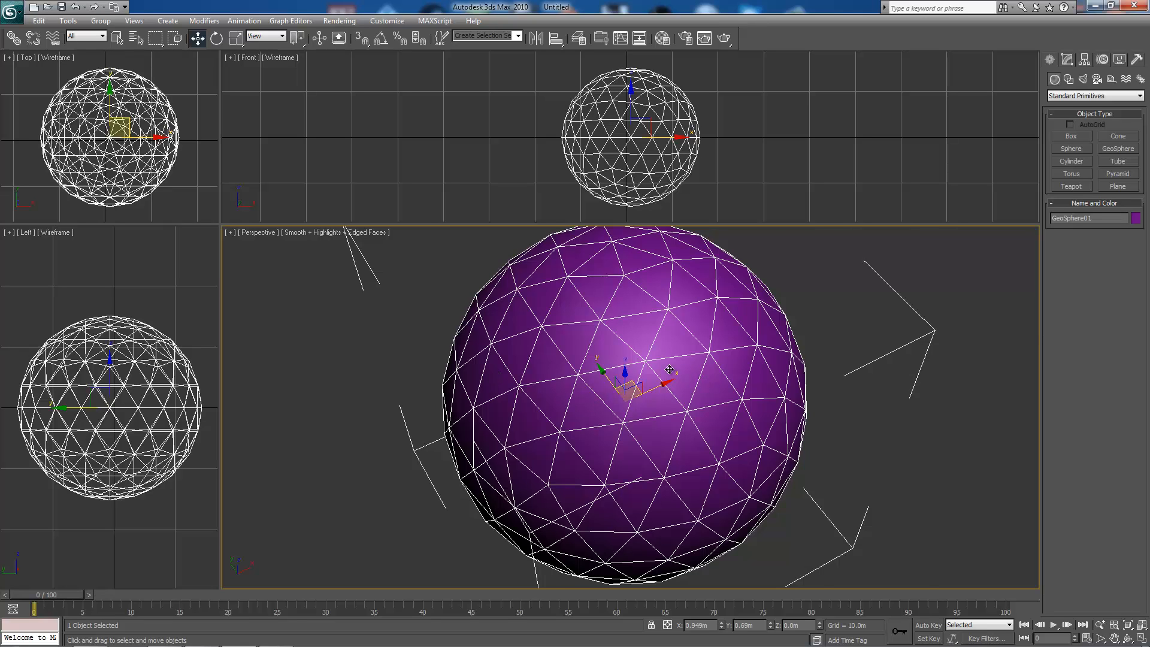
scroll(666, 364, up, 2)
scroll(666, 363, down, 4)
scroll(667, 364, down, 2)
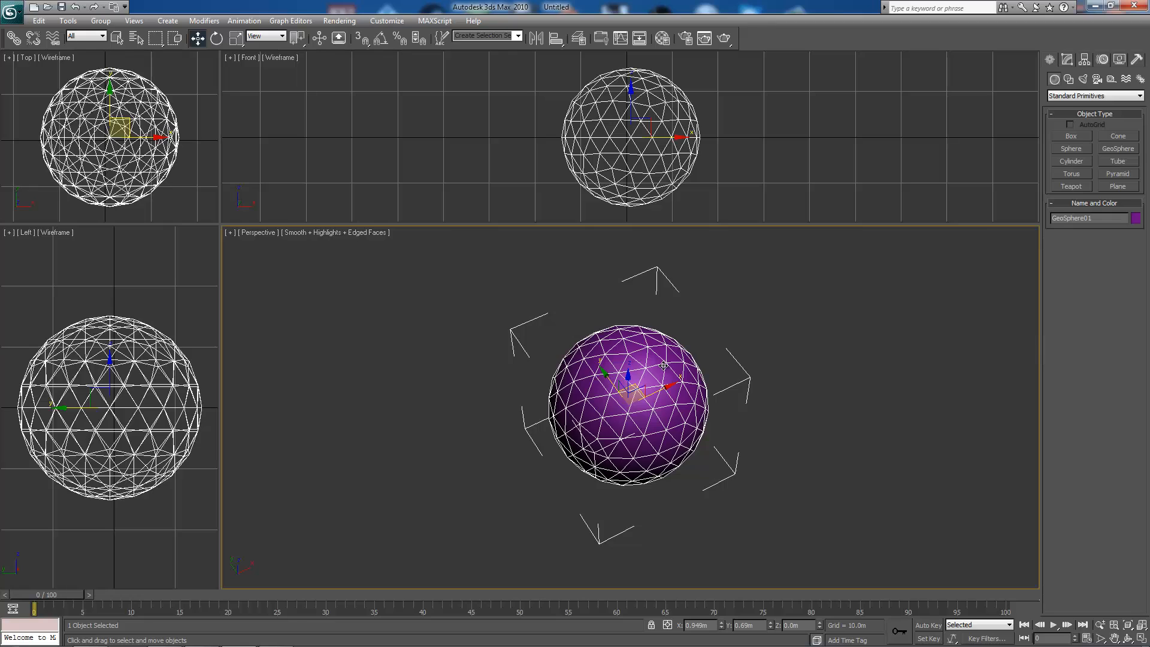
scroll(663, 365, up, 4)
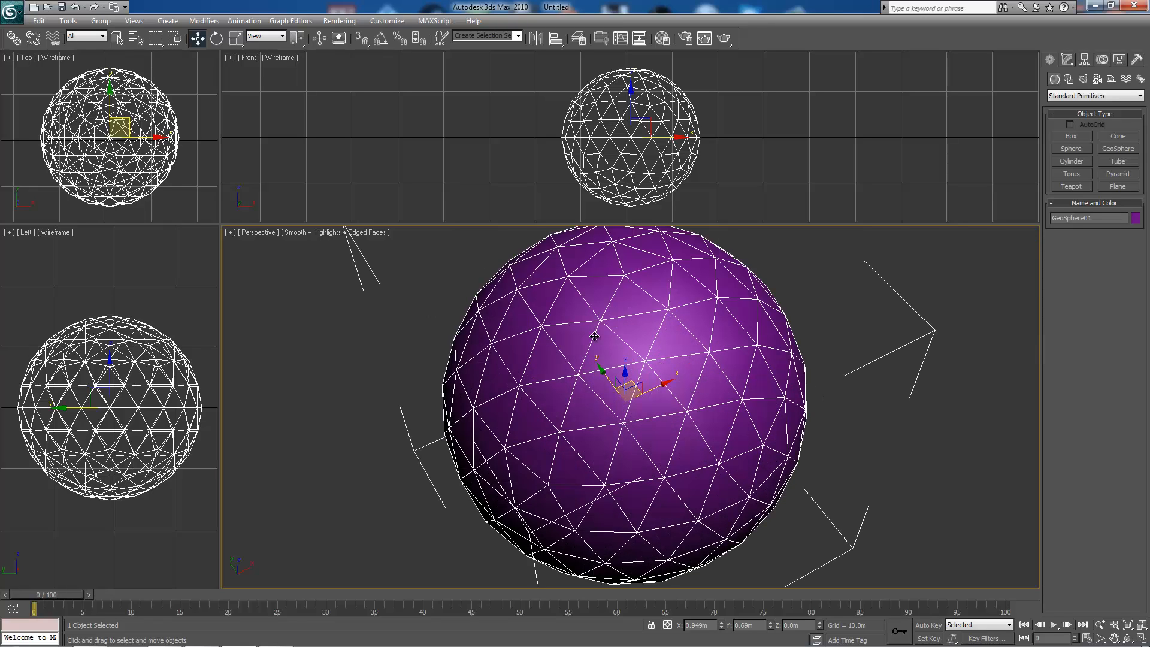
Step: Inspect the viewport mouse control and wheel zoom options in the preferences, and close them with no edits
click(386, 21)
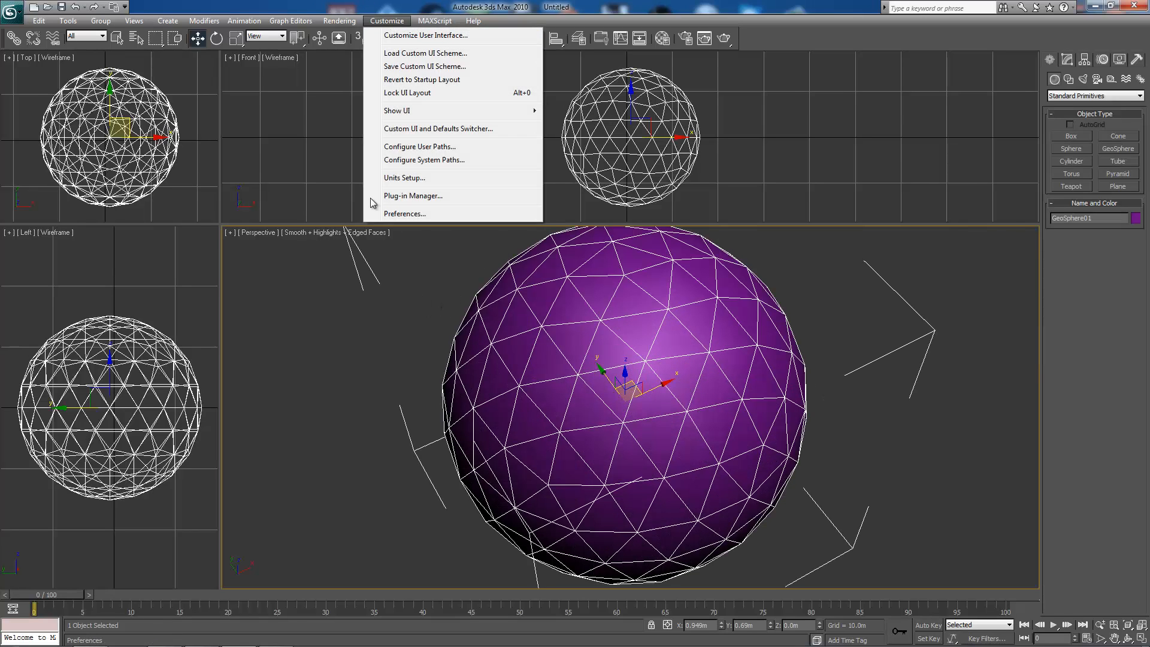
click(395, 214)
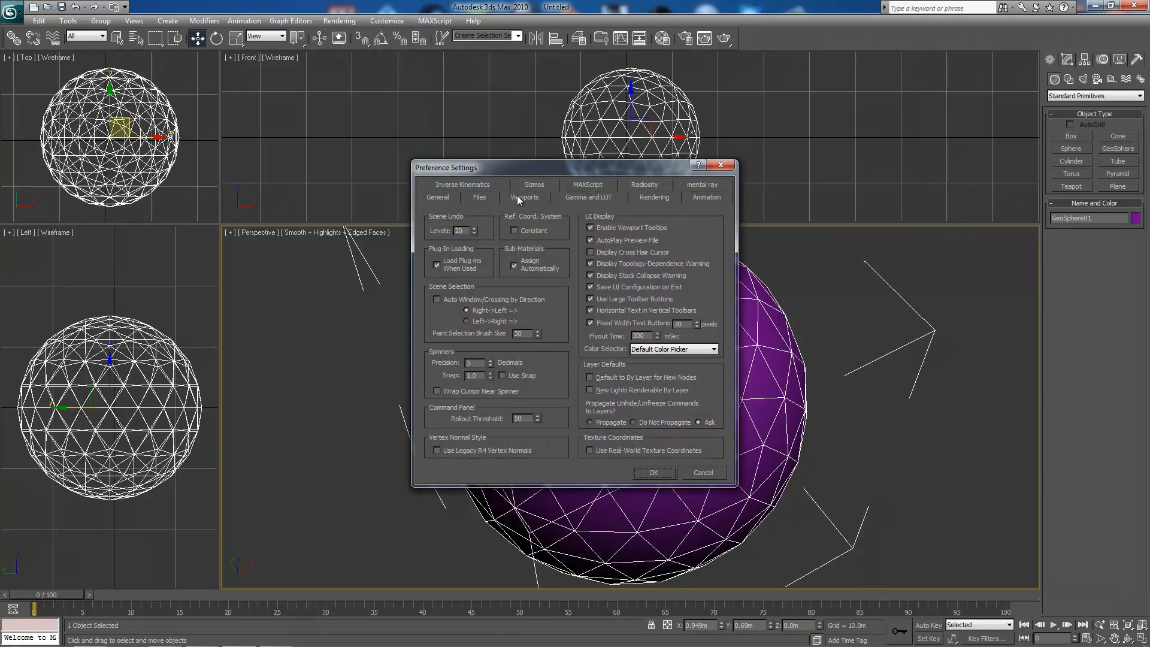
click(519, 198)
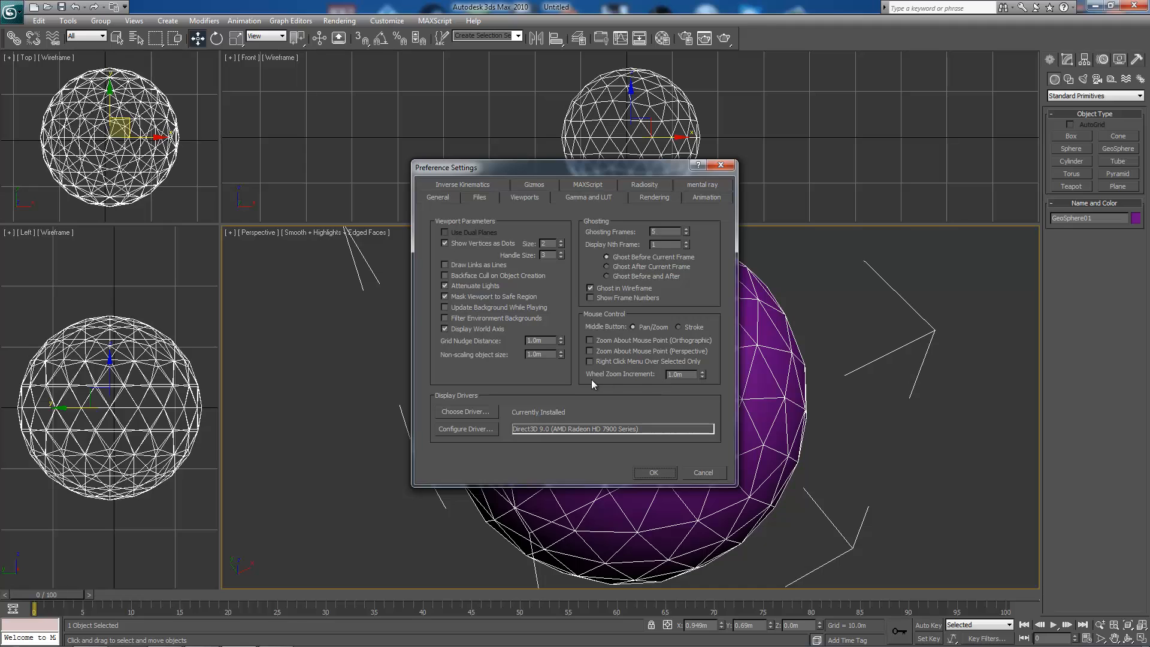
click(705, 473)
Step: Zoom the perspective view smoothly out from and back in on the geosphere with the Zoom tool, and return to the Move tool
scroll(639, 395, down, 4)
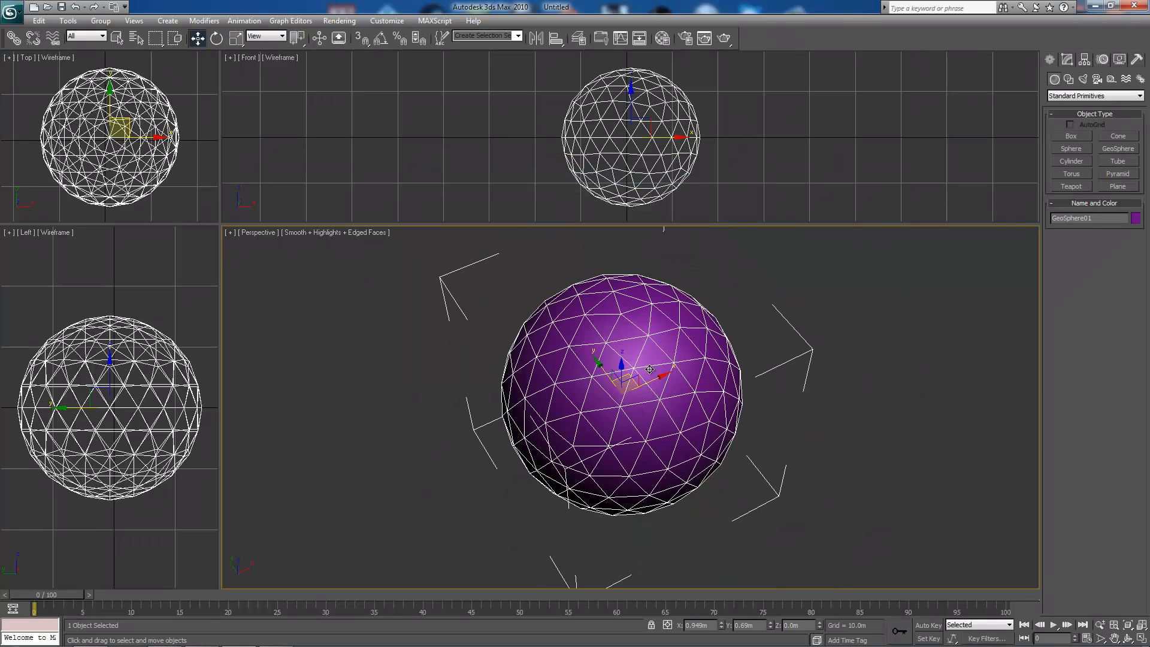
middle_drag(640, 395, 500, 388)
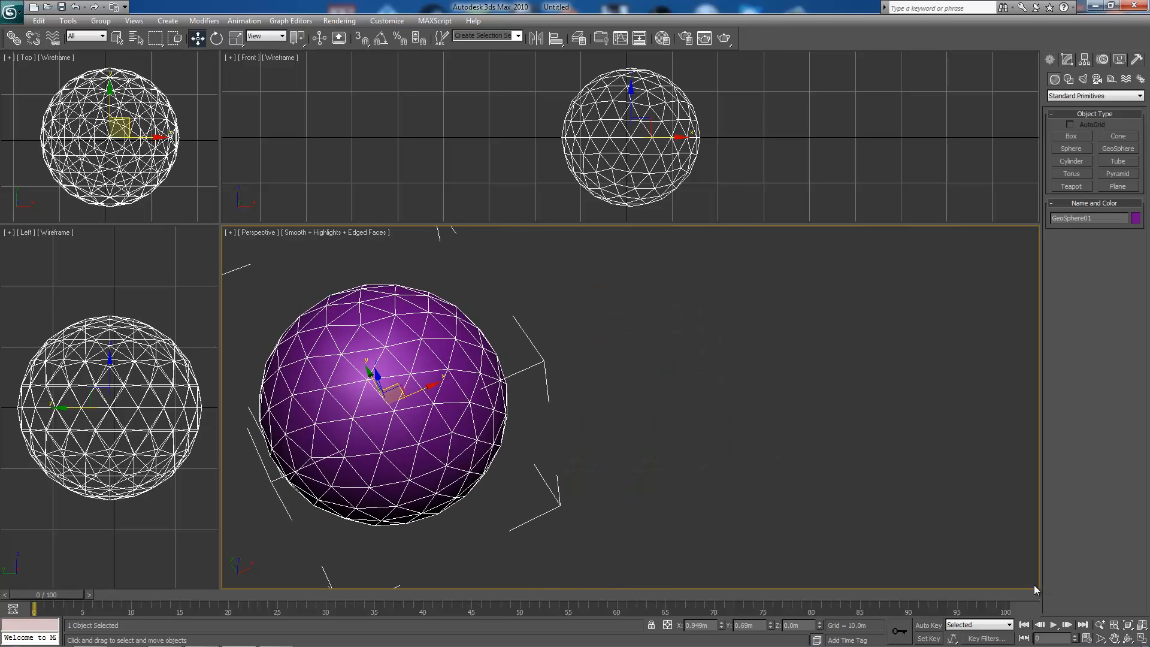
click(1101, 627)
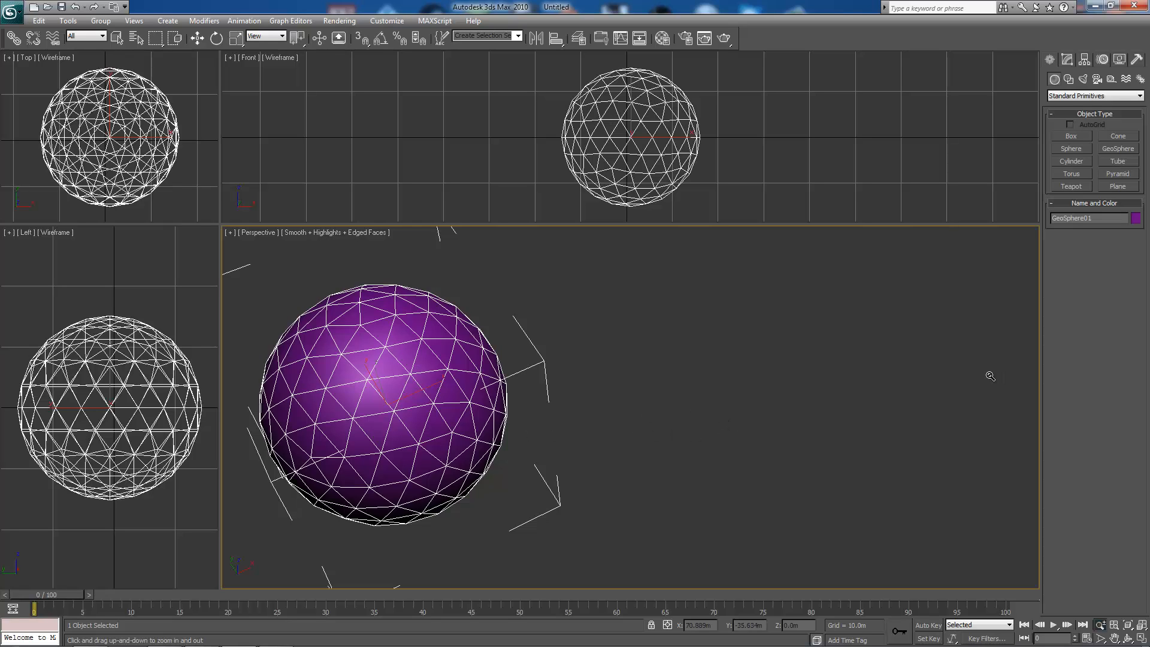
drag(962, 309, 824, 375)
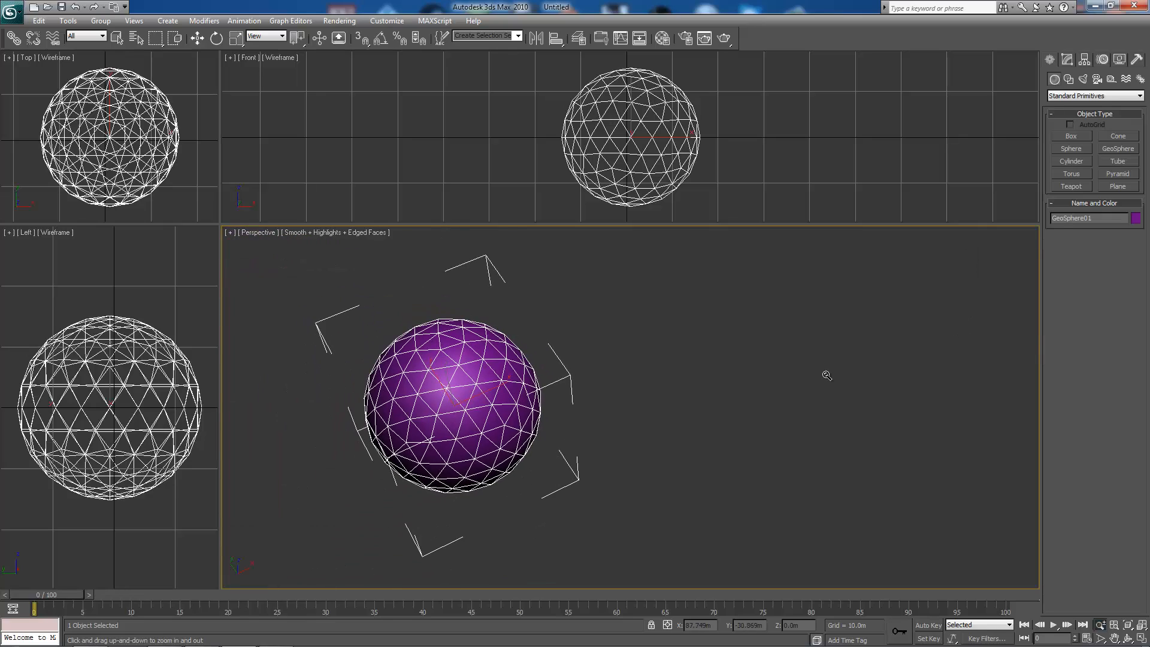
drag(405, 408, 387, 393)
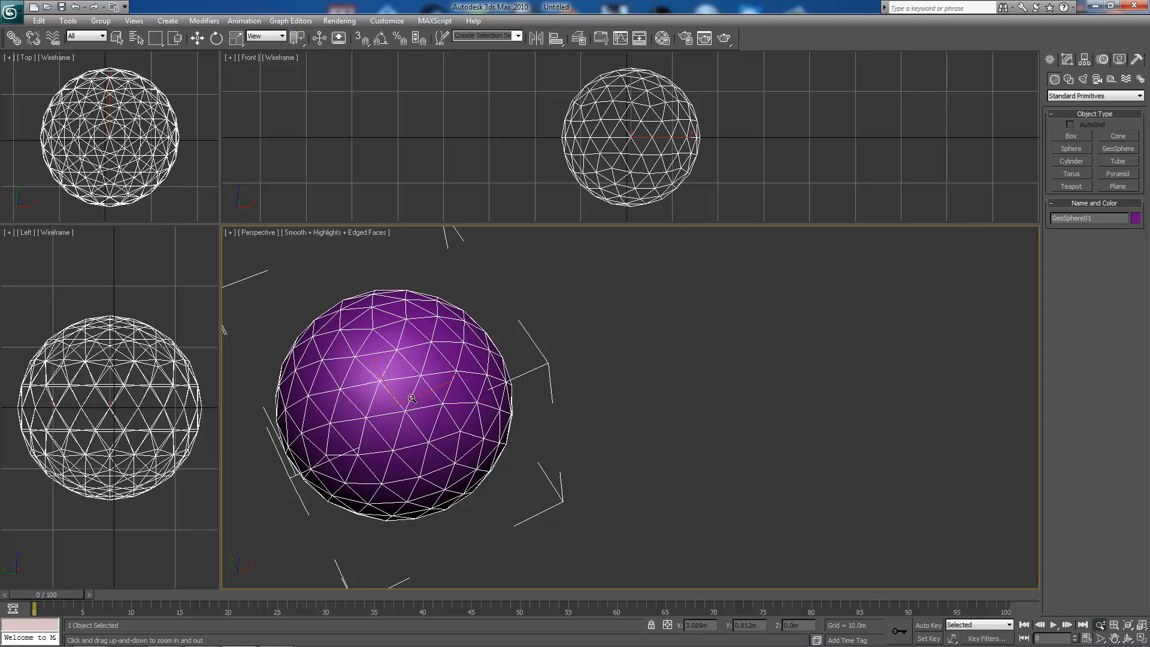
click(197, 38)
Step: Frame the selected geosphere so that it is centred and fitted in the perspective viewport
middle_drag(432, 362, 377, 360)
scroll(590, 359, up, 5)
scroll(573, 317, down, 5)
scroll(569, 366, down, 4)
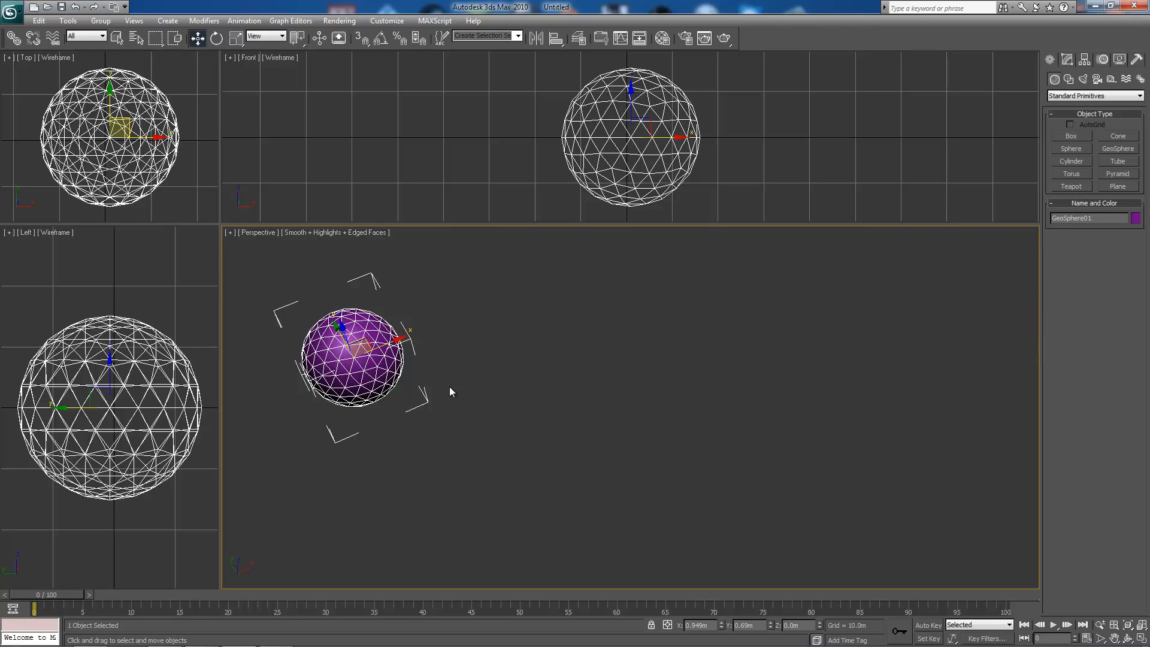
key(z)
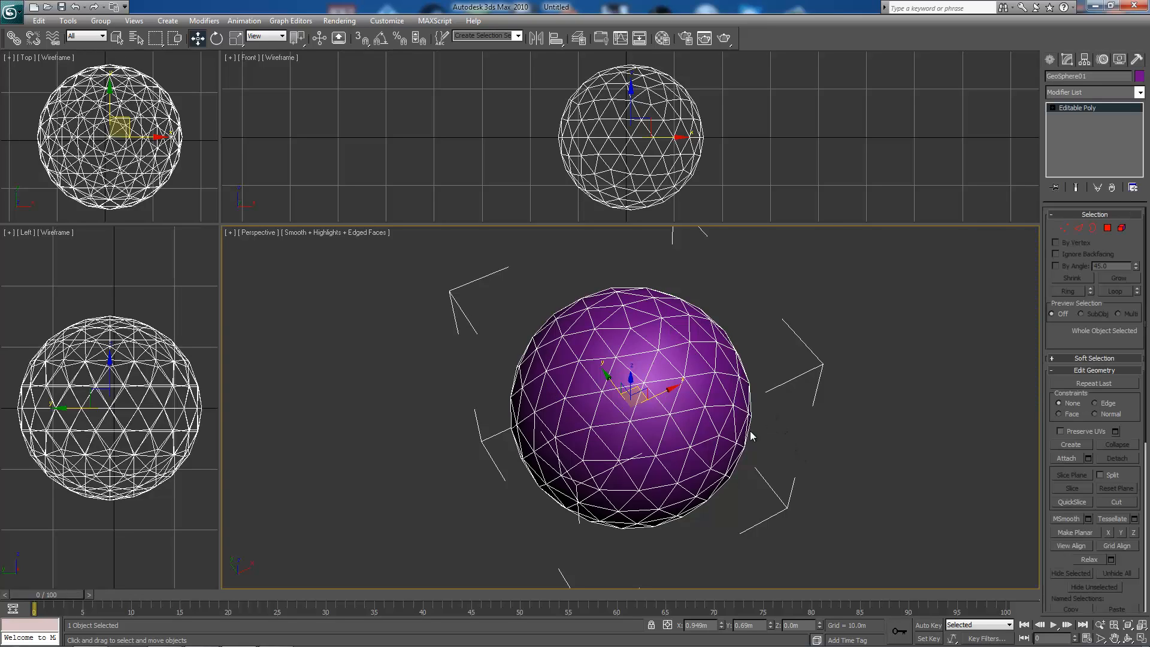
Step: Select a single vertex on the upper front of the geosphere at vertex level and frame the perspective view on it
click(1064, 228)
middle_drag(983, 475, 717, 384)
drag(591, 361, 592, 363)
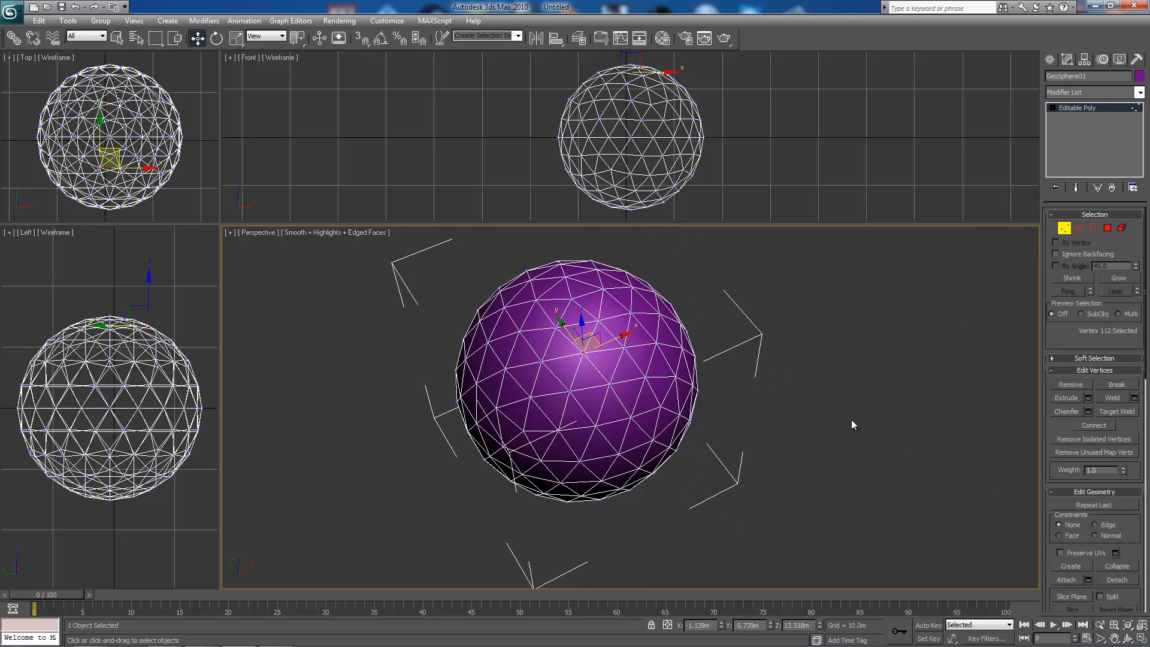
middle_drag(847, 423, 693, 419)
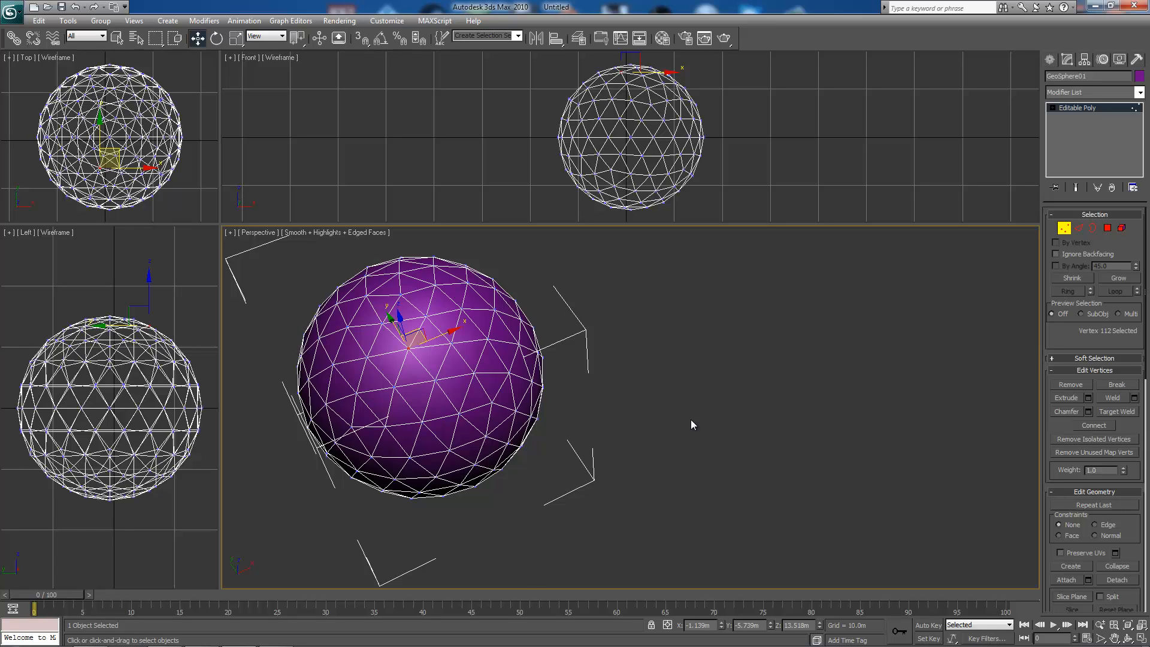
key(z)
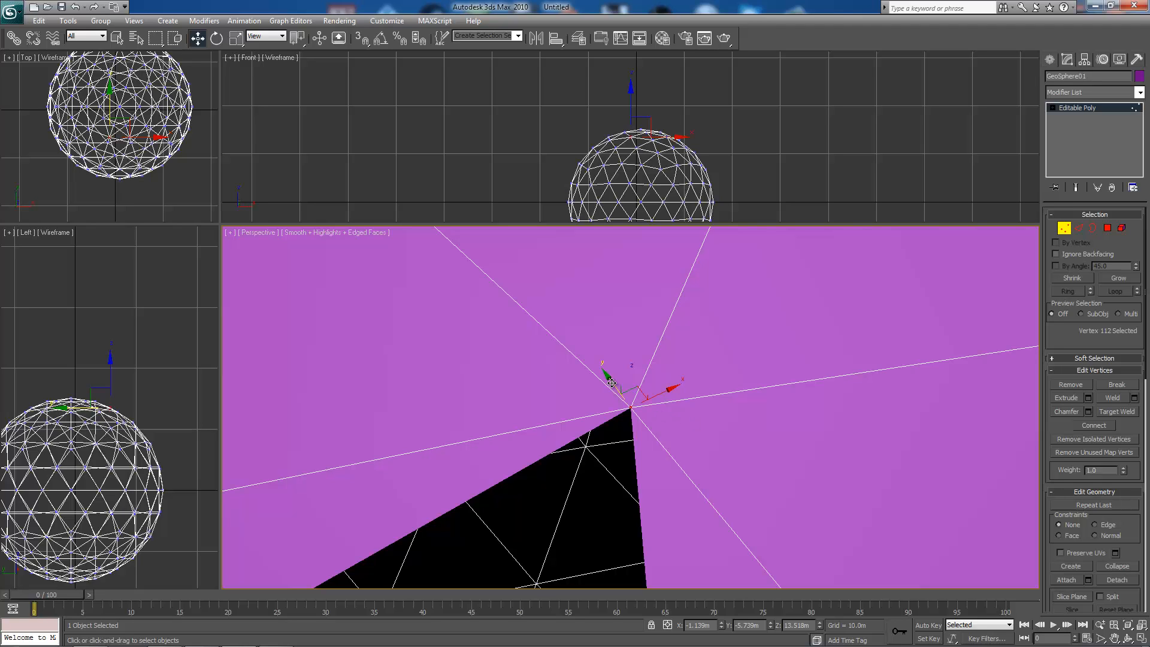
scroll(611, 383, down, 10)
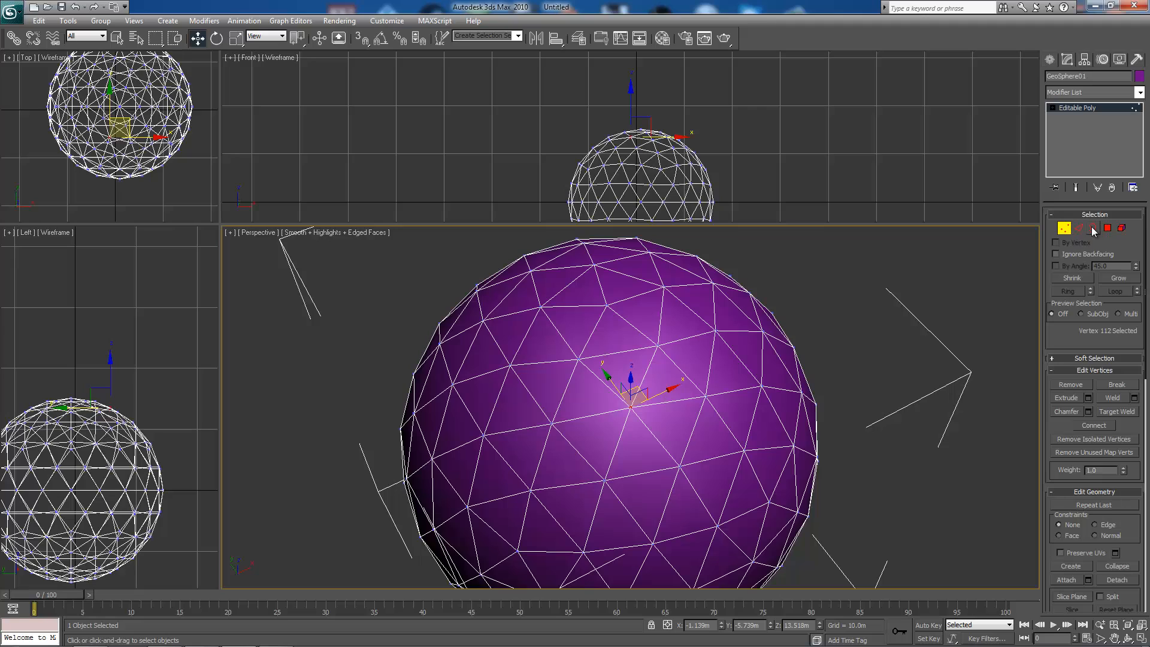
Step: Select four adjoining polygons on the upper side of the geosphere at polygon level and frame the viewports on them
click(1108, 228)
click(459, 347)
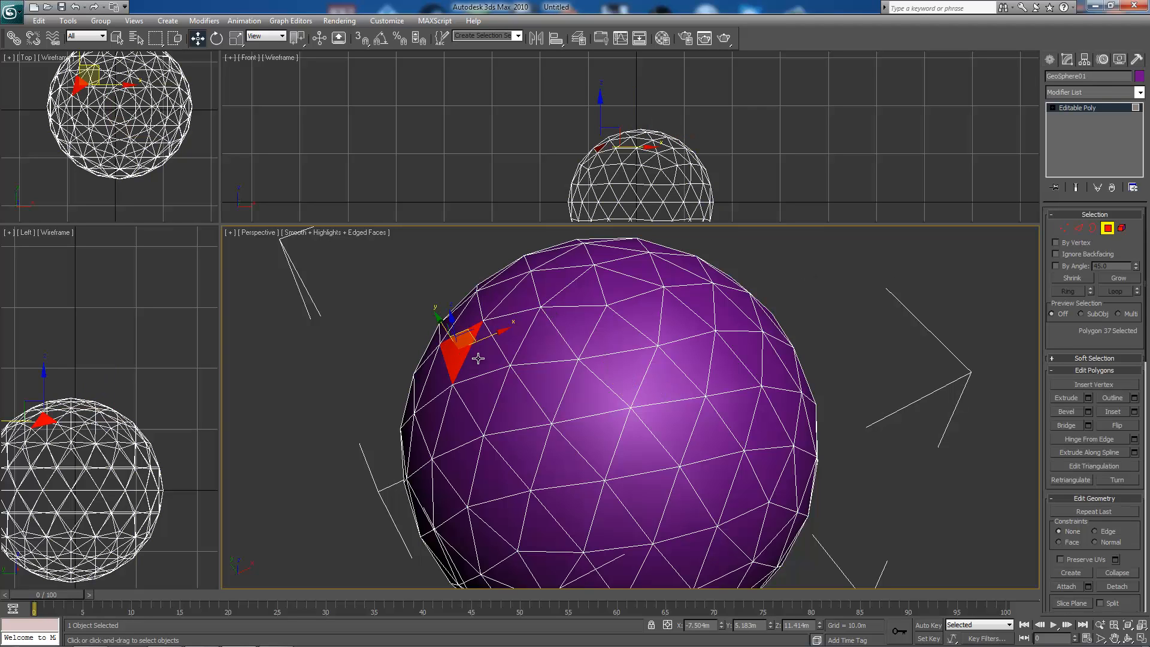
ctrl+click(479, 359)
ctrl+click(457, 401)
ctrl+click(476, 393)
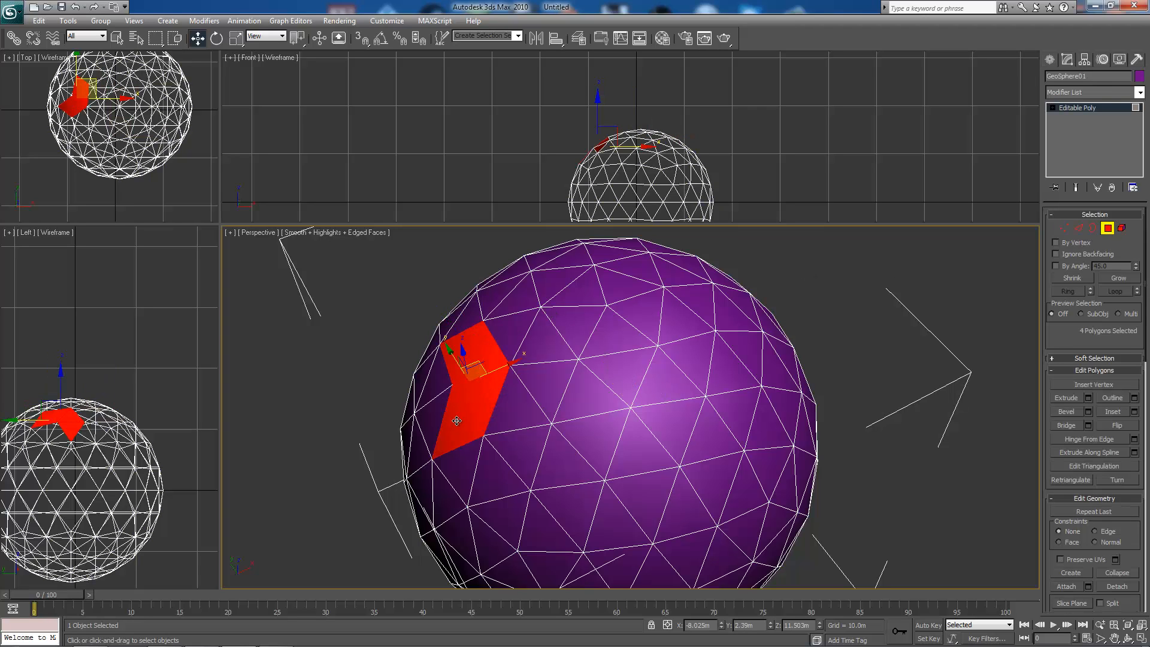
key(z)
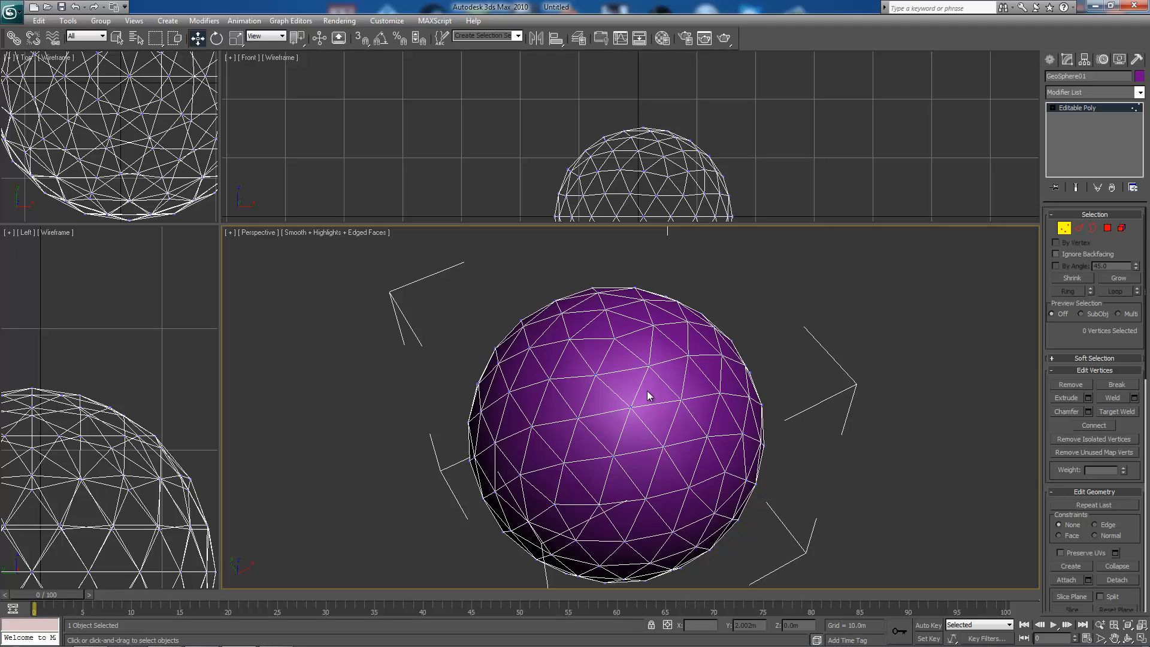
Step: Select the vertex at the centre of the perspective view, frame it, and check how the view zooms in and out around it
click(630, 409)
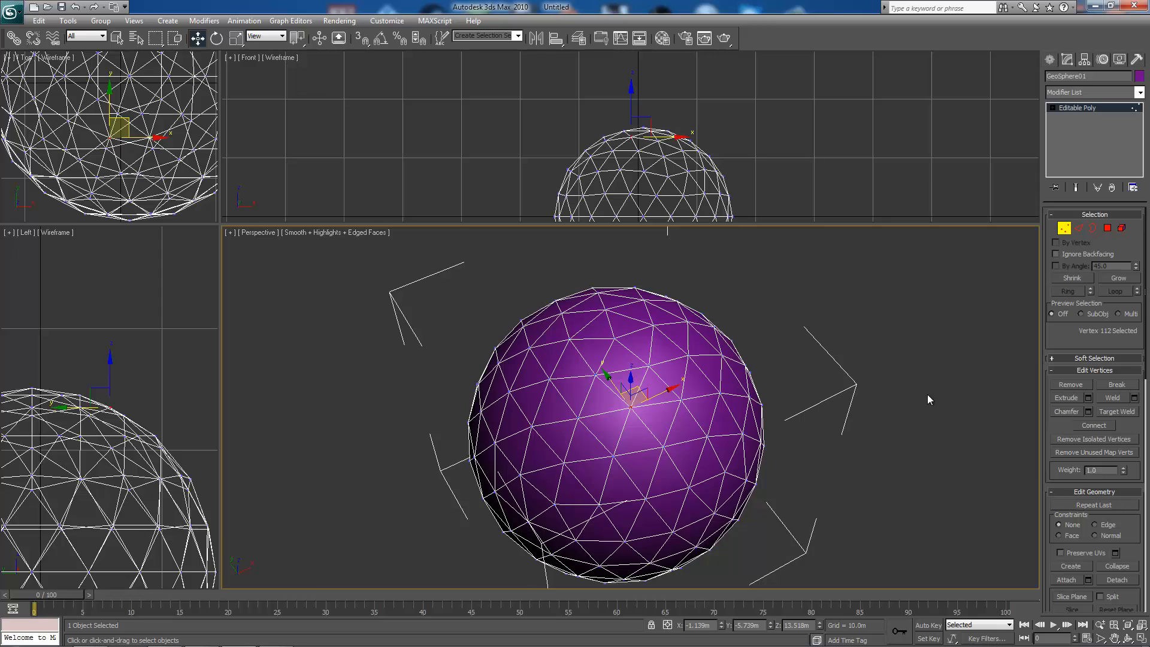
key(z)
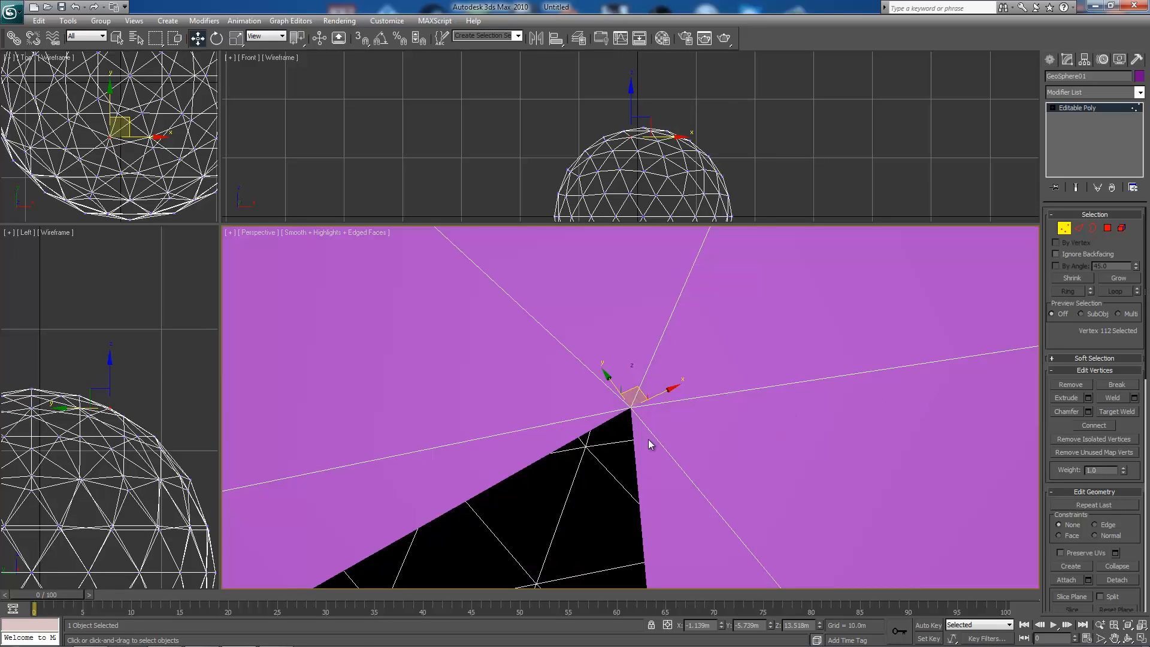
scroll(648, 435, up, 4)
scroll(647, 435, up, 3)
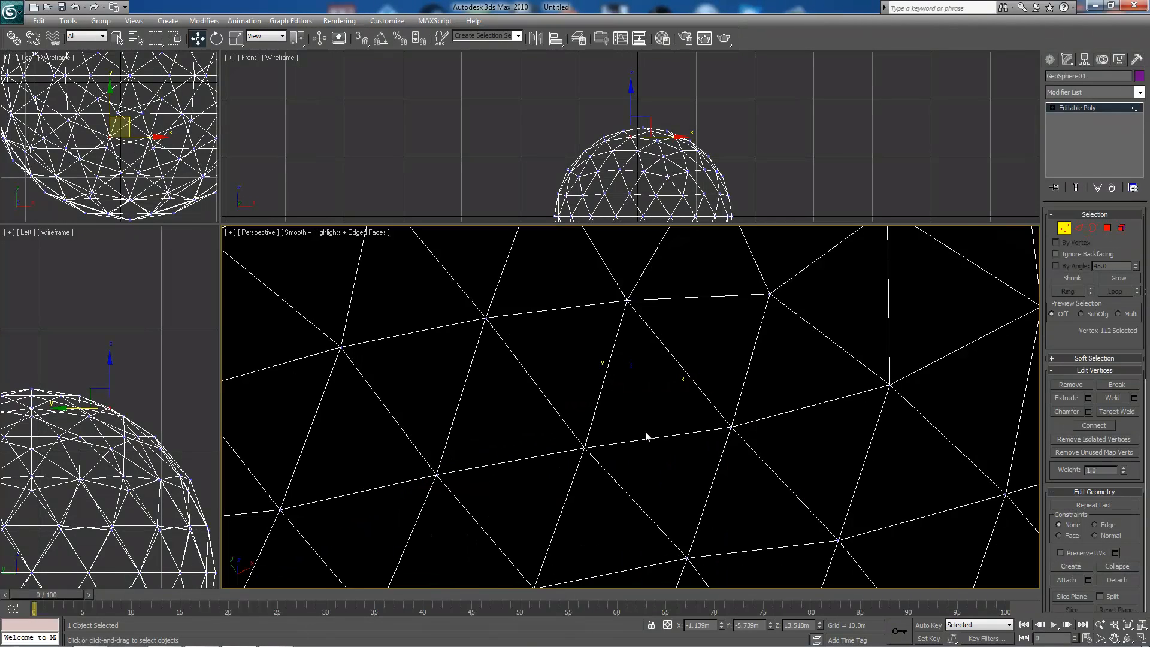
scroll(645, 434, down, 5)
scroll(645, 434, up, 2)
scroll(645, 432, up, 2)
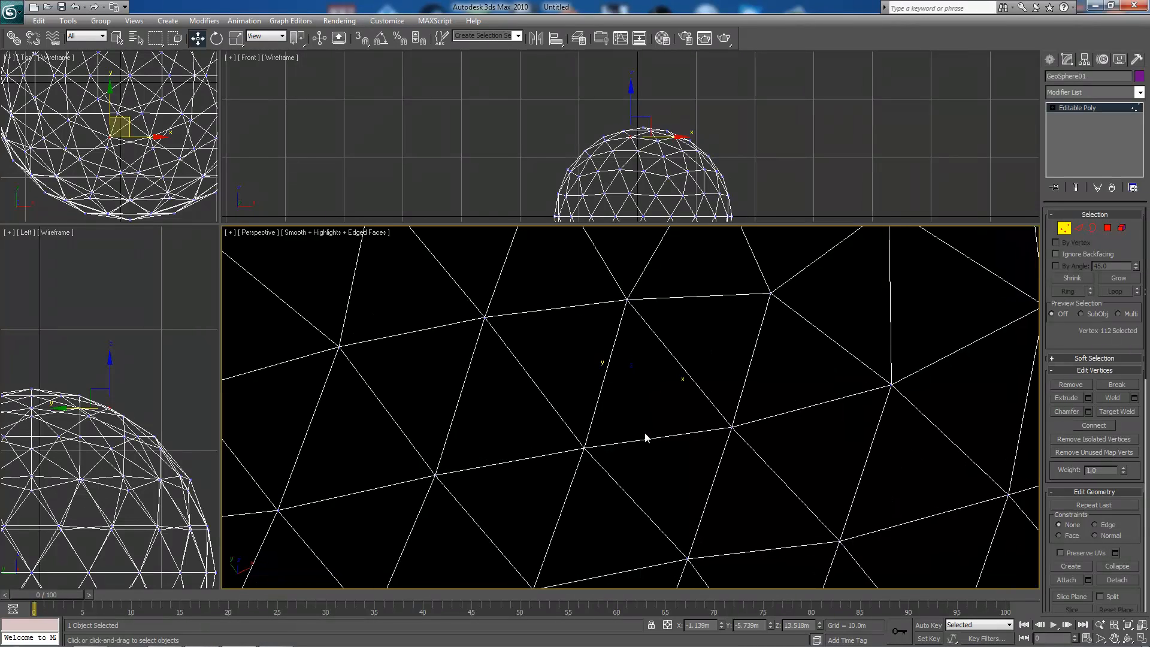
scroll(643, 430, down, 6)
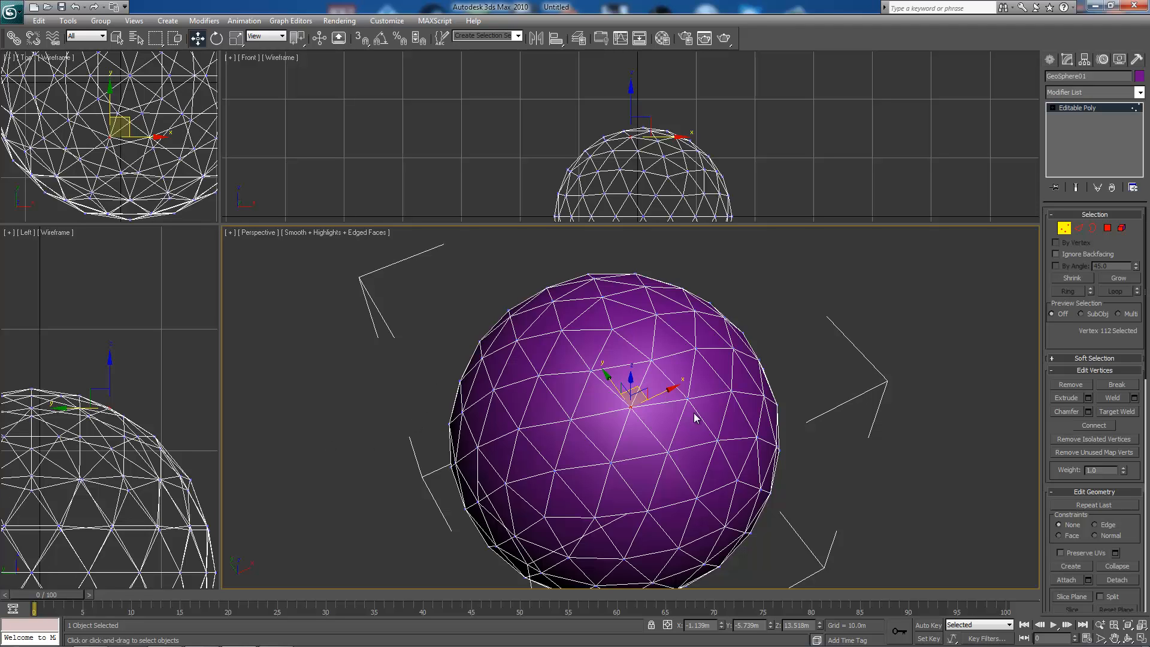
scroll(659, 415, up, 8)
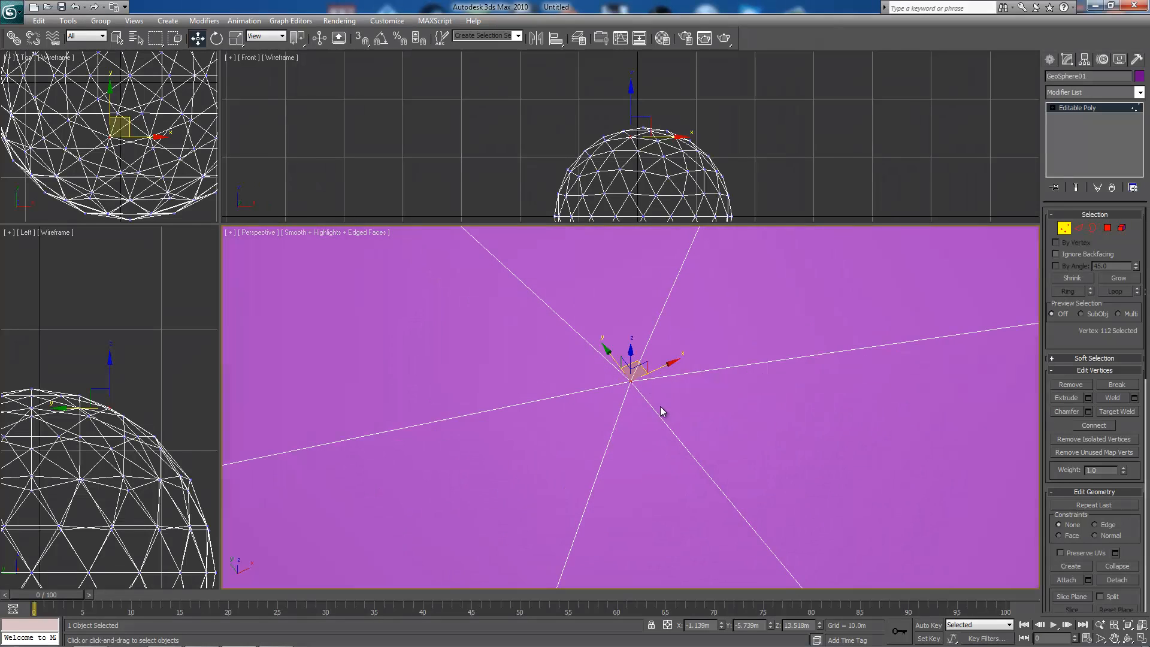
scroll(661, 408, up, 3)
scroll(660, 405, down, 10)
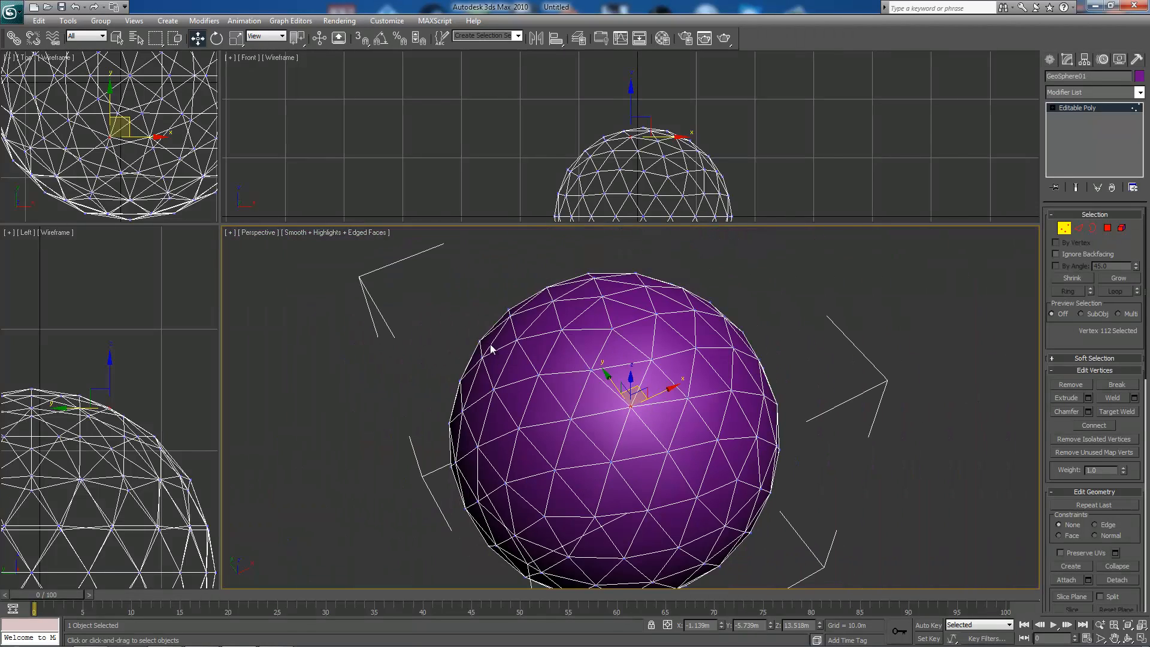
Step: Adjust the perspective viewport's field of view around the selected vertex with the Field-of-View tool until most of the sphere shows
click(1102, 638)
scroll(627, 433, up, 8)
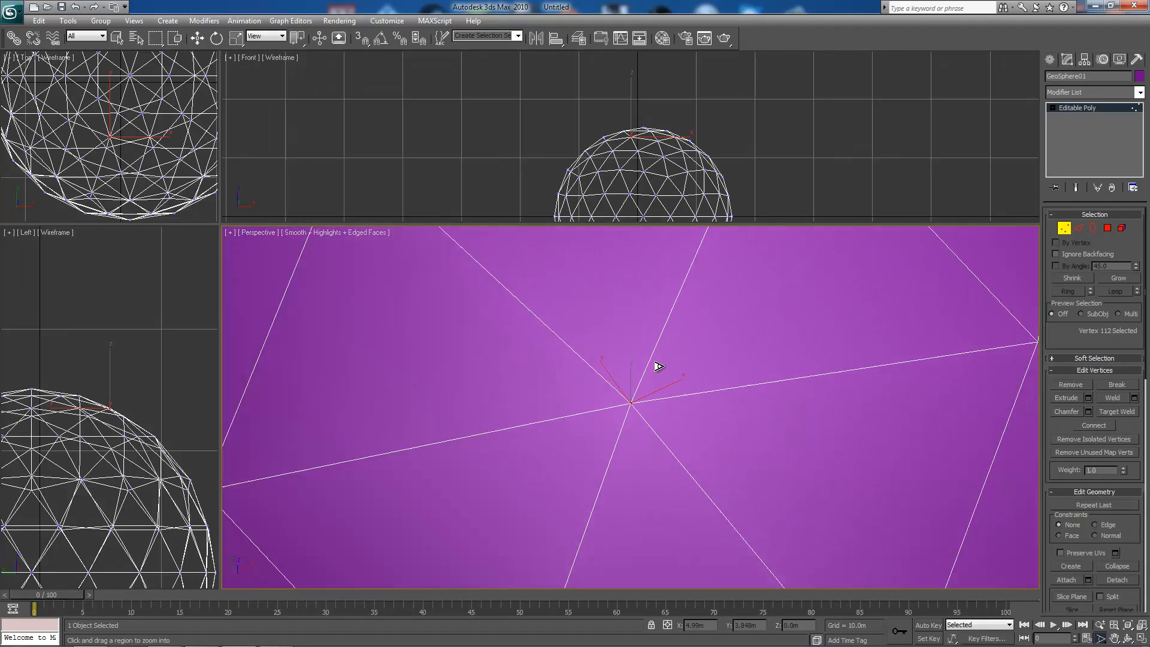
drag(659, 366, 657, 426)
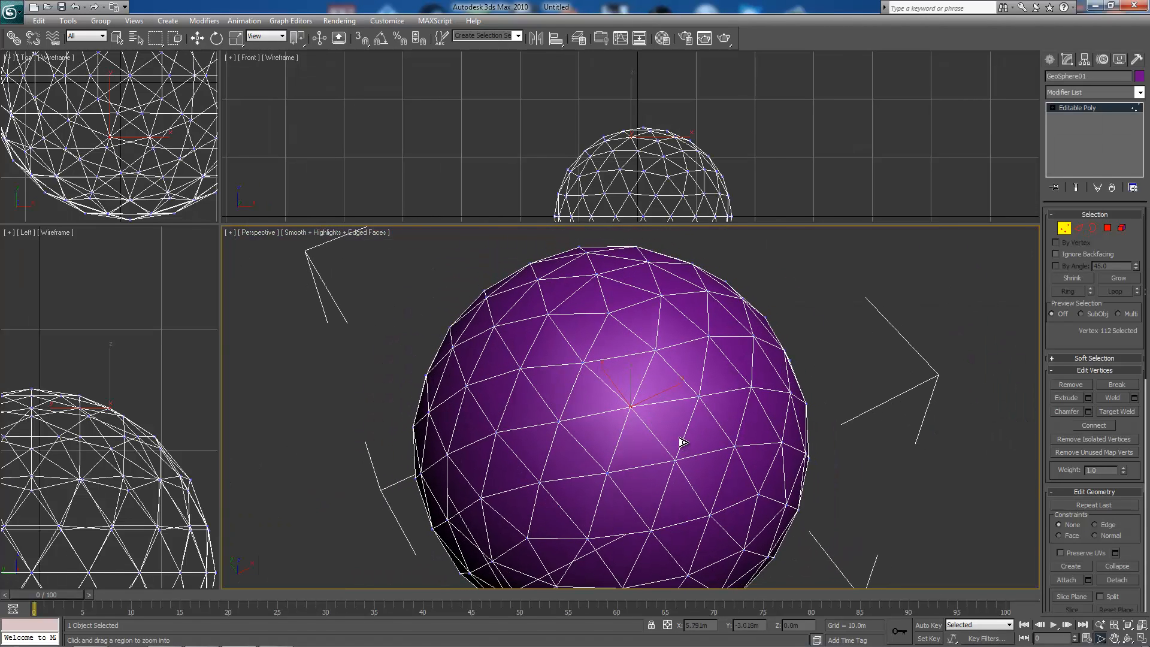
click(1101, 639)
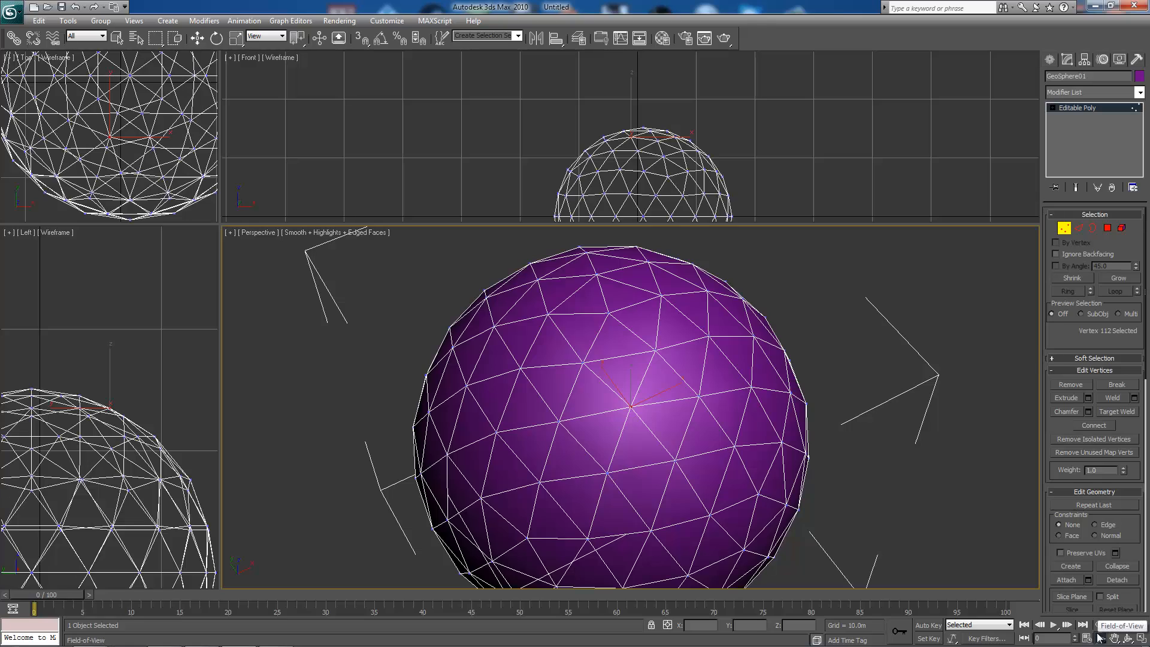
Step: Set the perspective viewport's field of view to 45 in the Viewport Configuration
click(232, 235)
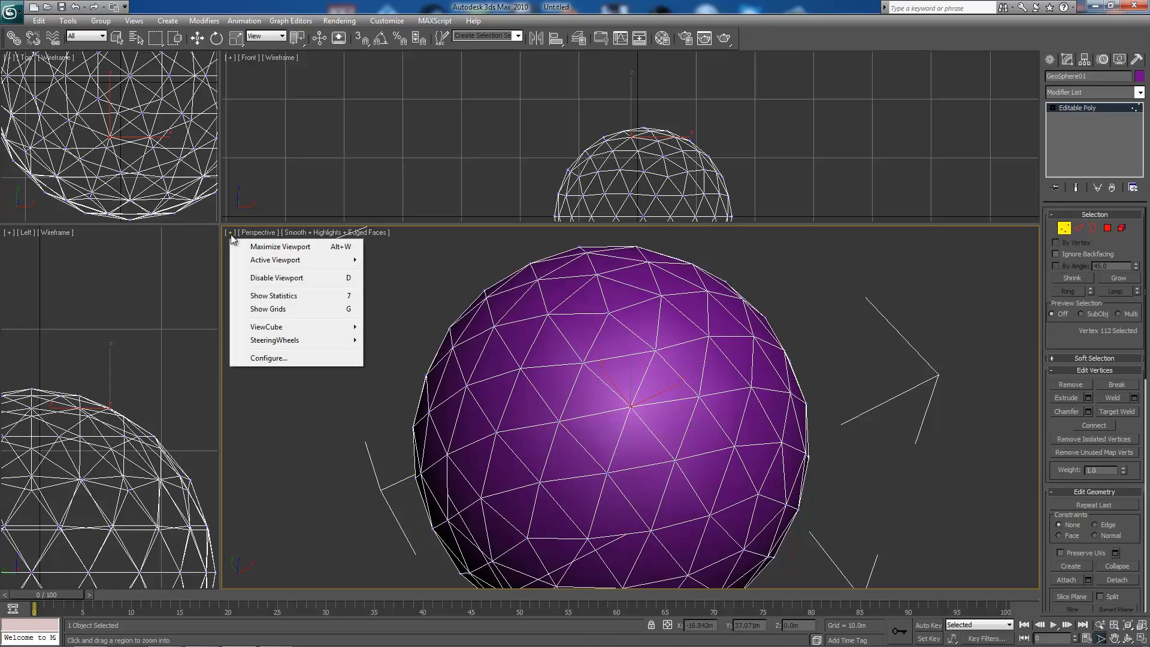
click(256, 361)
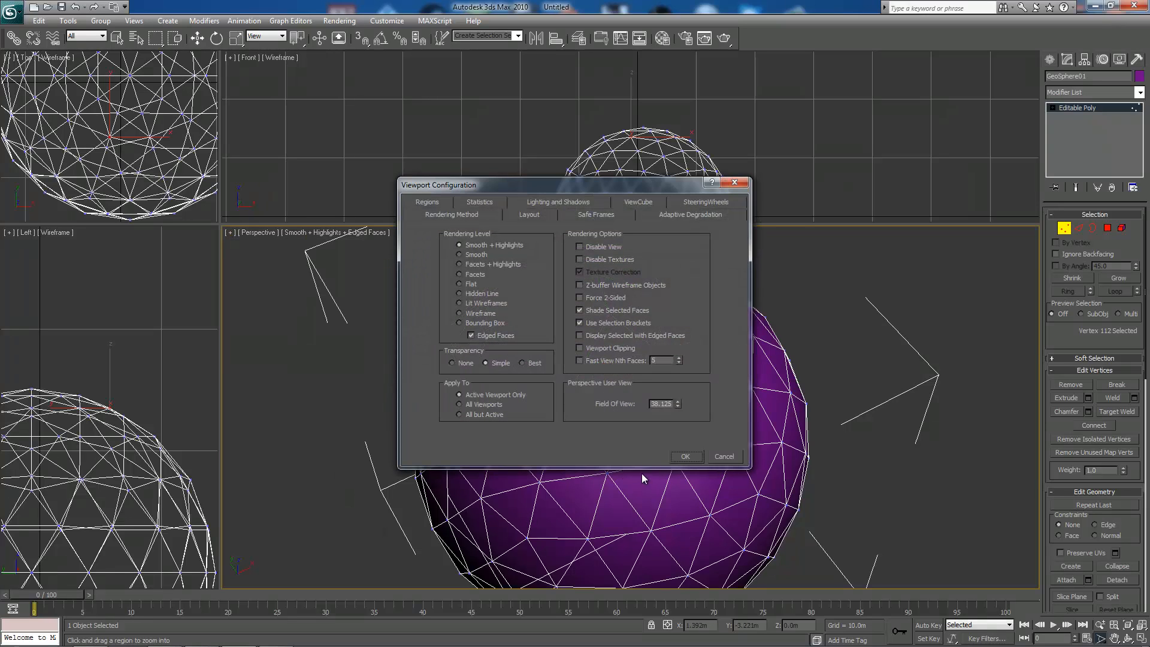
double_click(659, 403)
text(1)
click(687, 456)
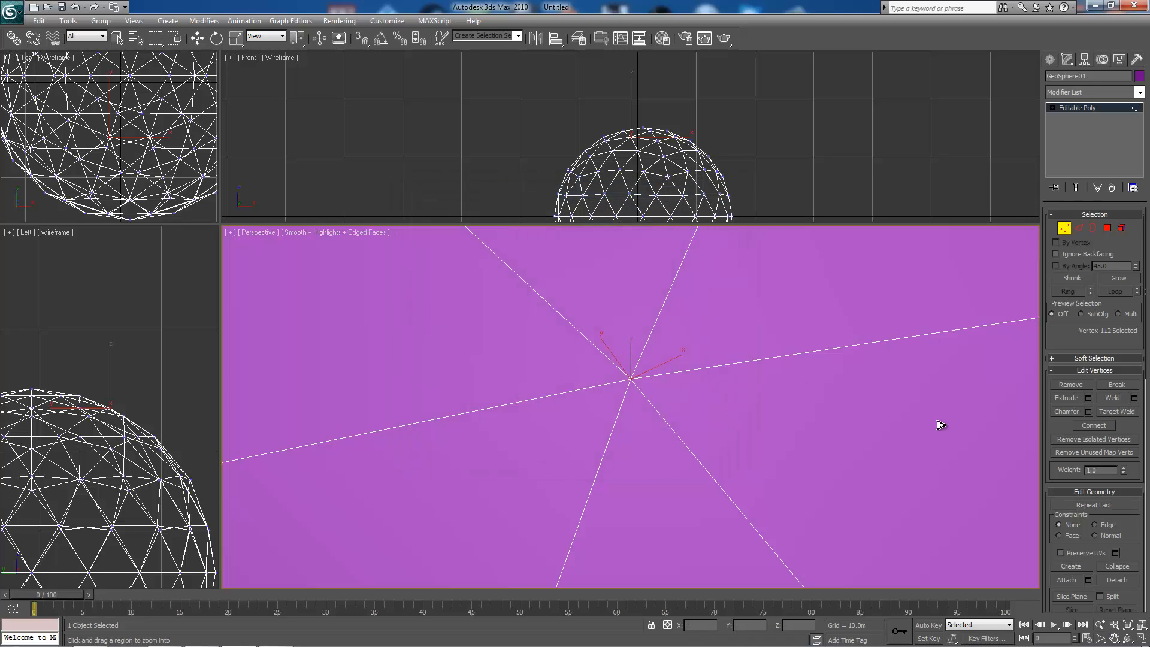
Step: Activate the Move tool and check how the perspective view pans and zooms in and out close to the selected vertex
click(197, 39)
middle_drag(637, 414, 643, 469)
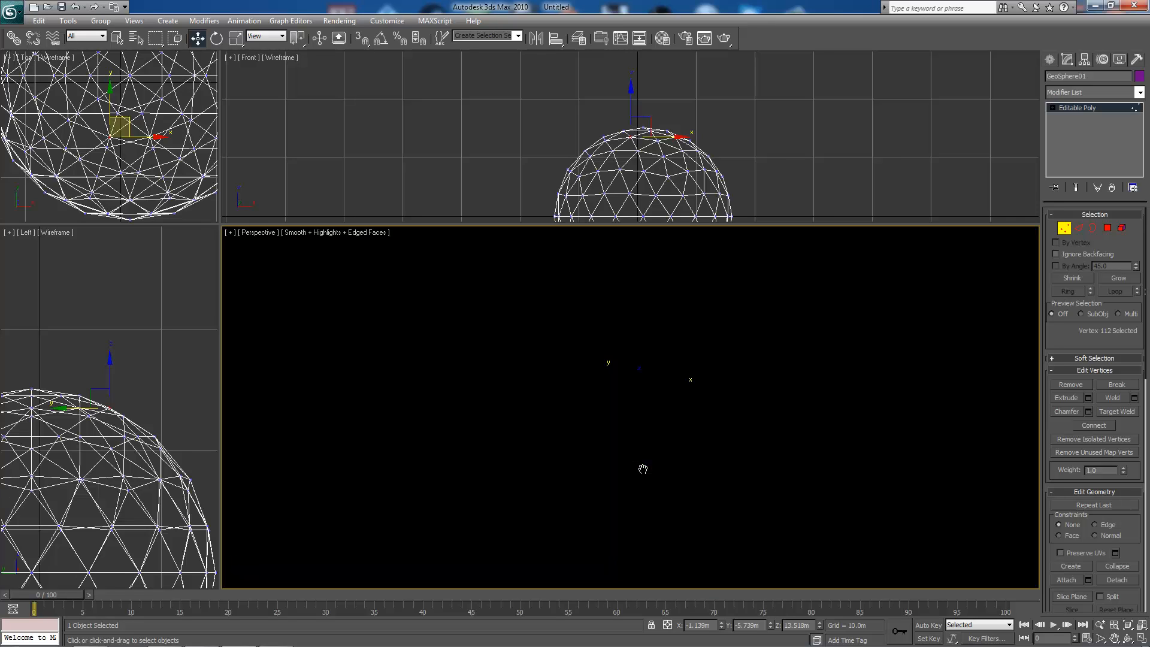
scroll(621, 443, down, 1)
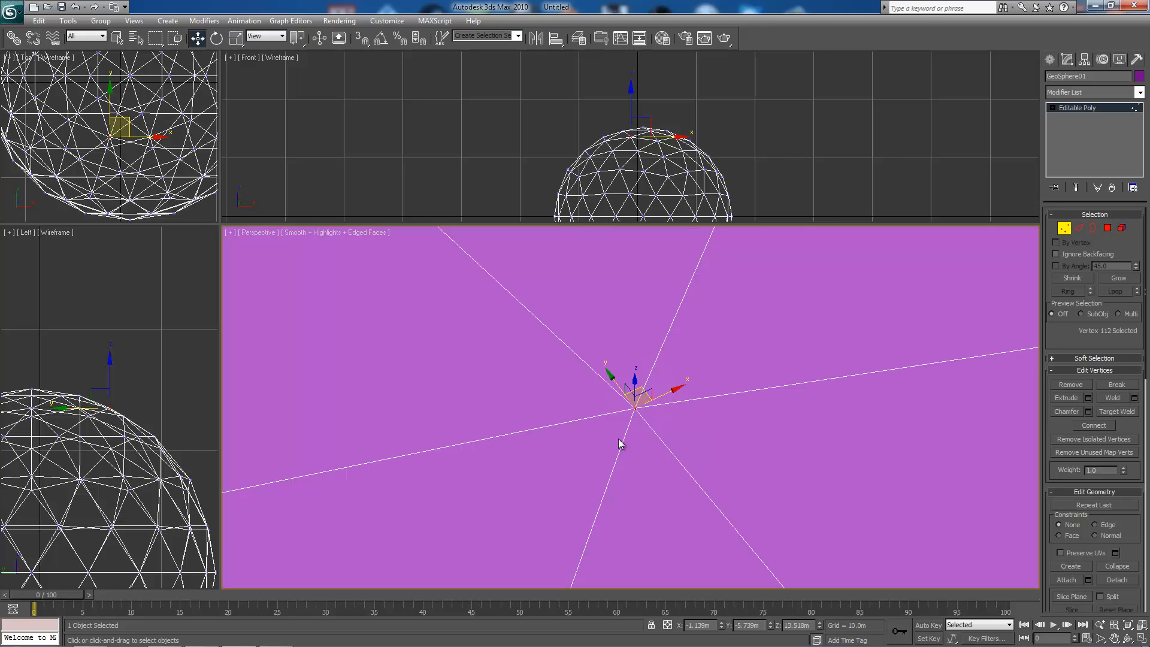
scroll(613, 430, down, 5)
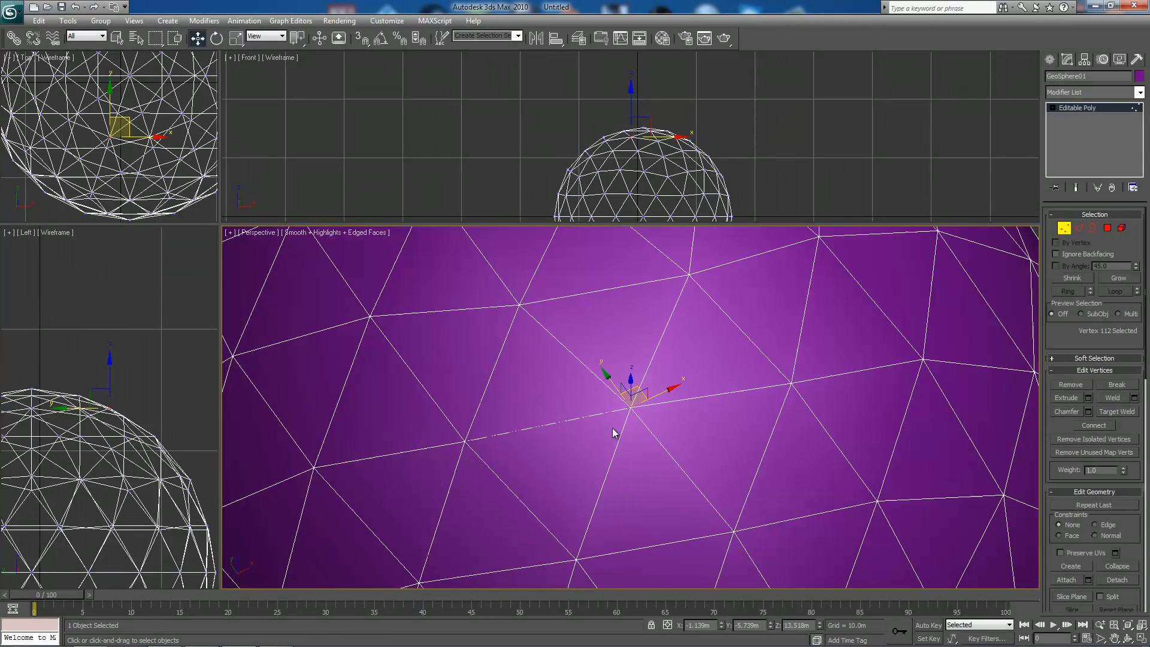
scroll(613, 430, up, 5)
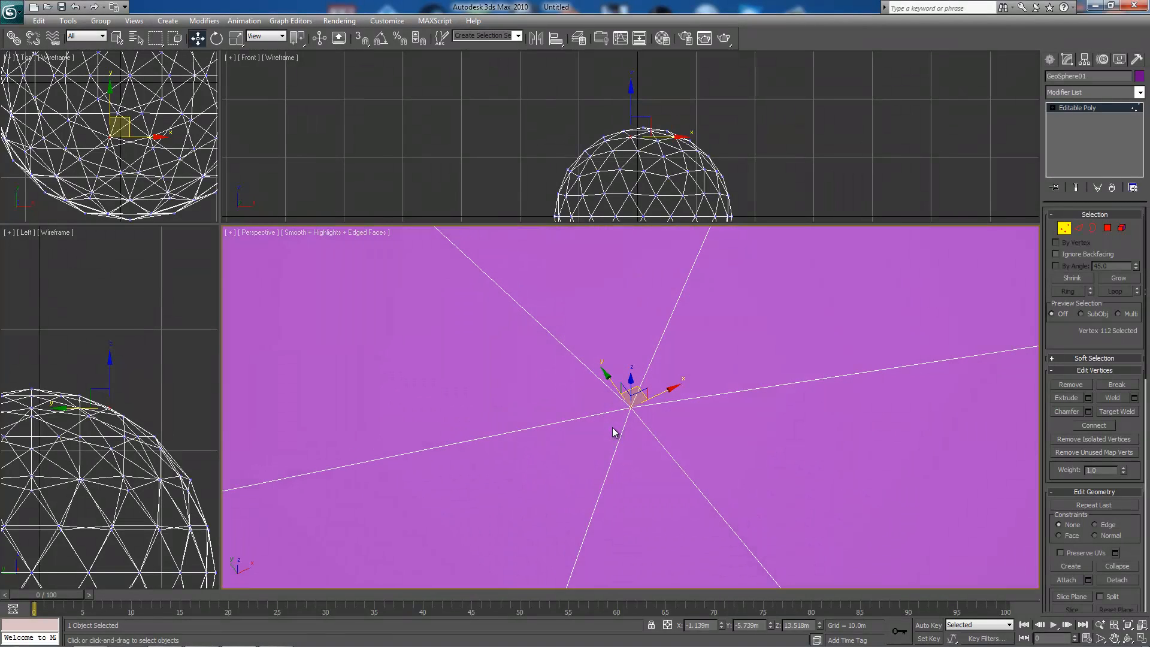
scroll(613, 431, up, 1)
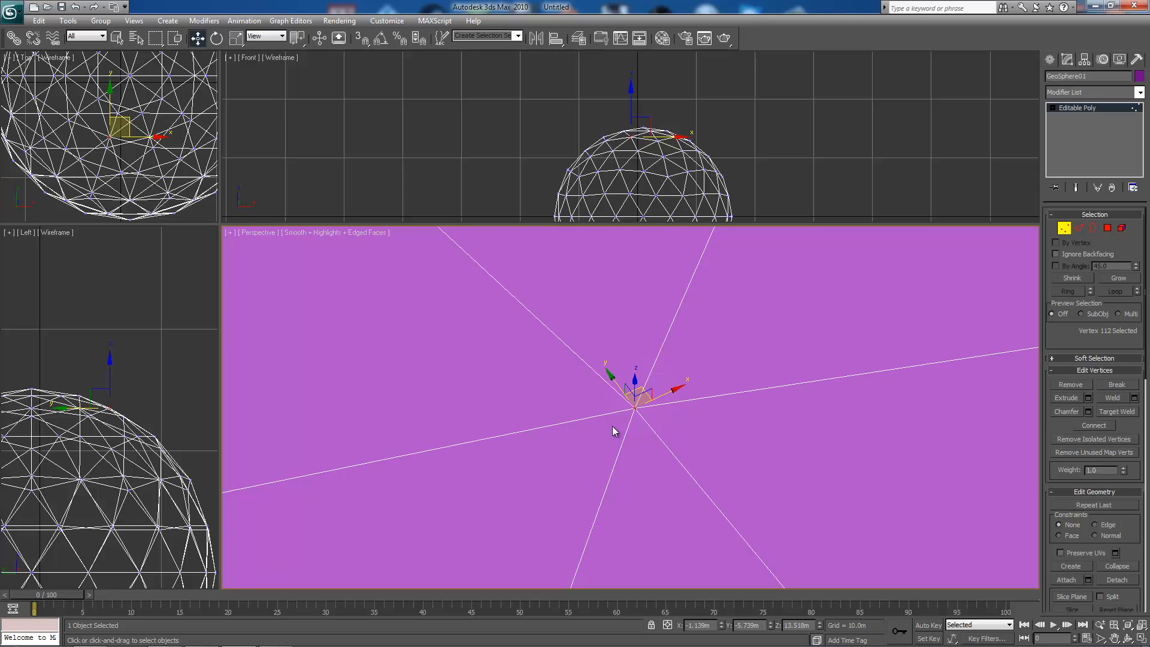
Step: Orbit the perspective view around the selected vertex to a lower viewing angle and check zooming and panning close to the surface
click(1128, 638)
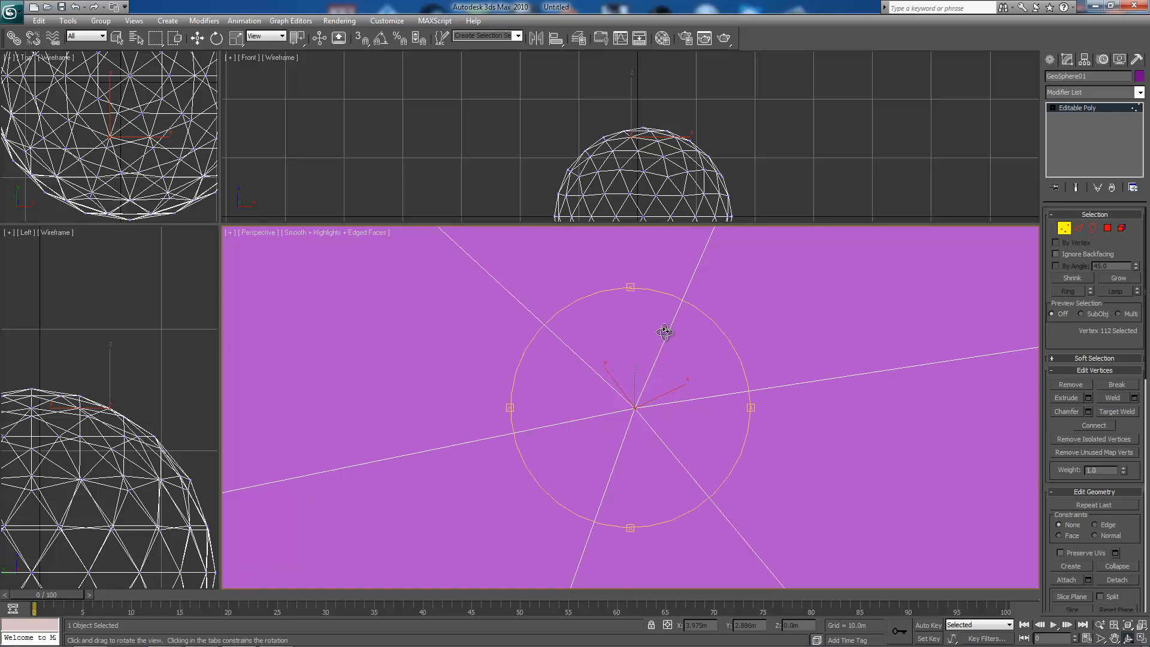
drag(663, 329, 680, 438)
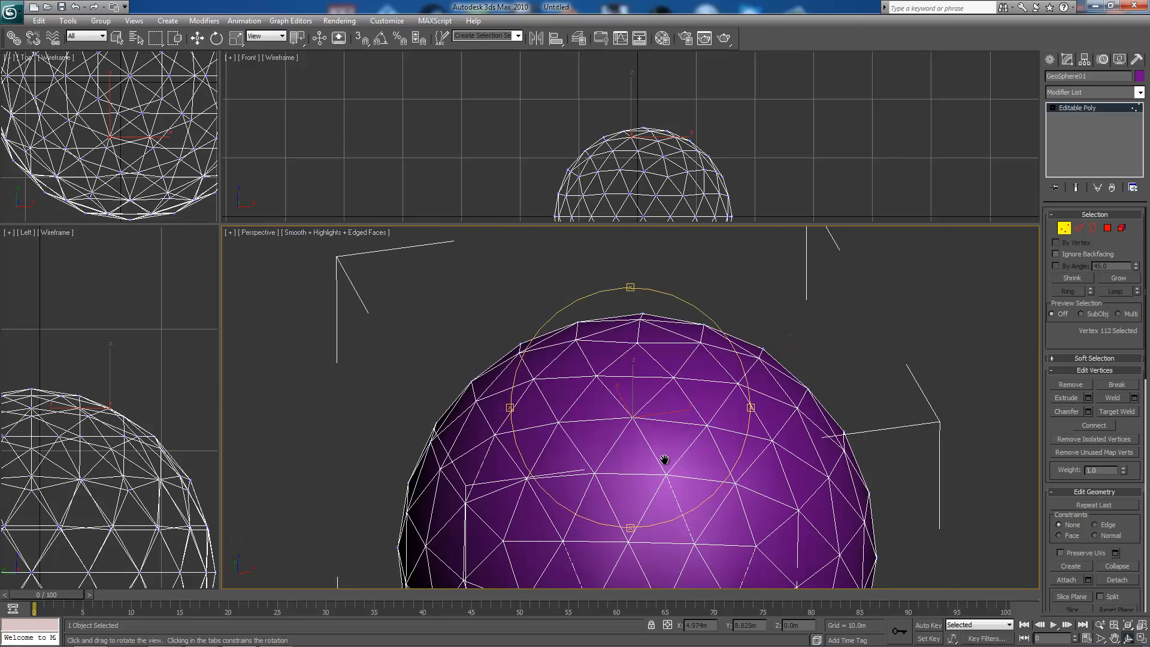
scroll(665, 461, up, 6)
middle_drag(673, 392, 674, 451)
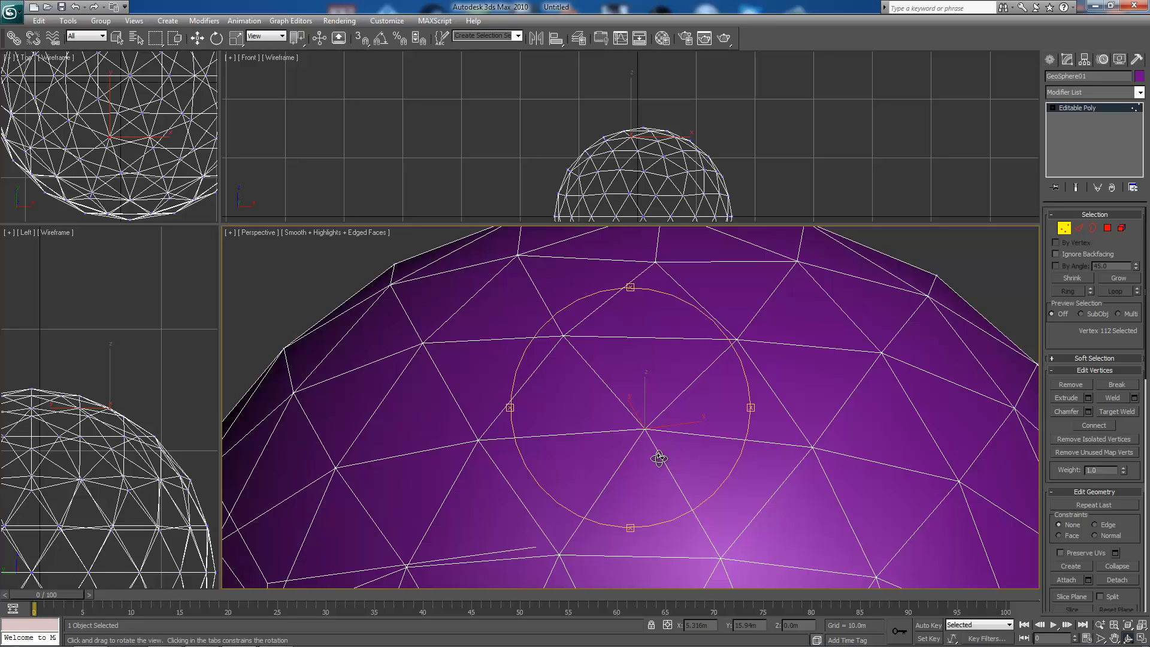
drag(659, 459, 660, 458)
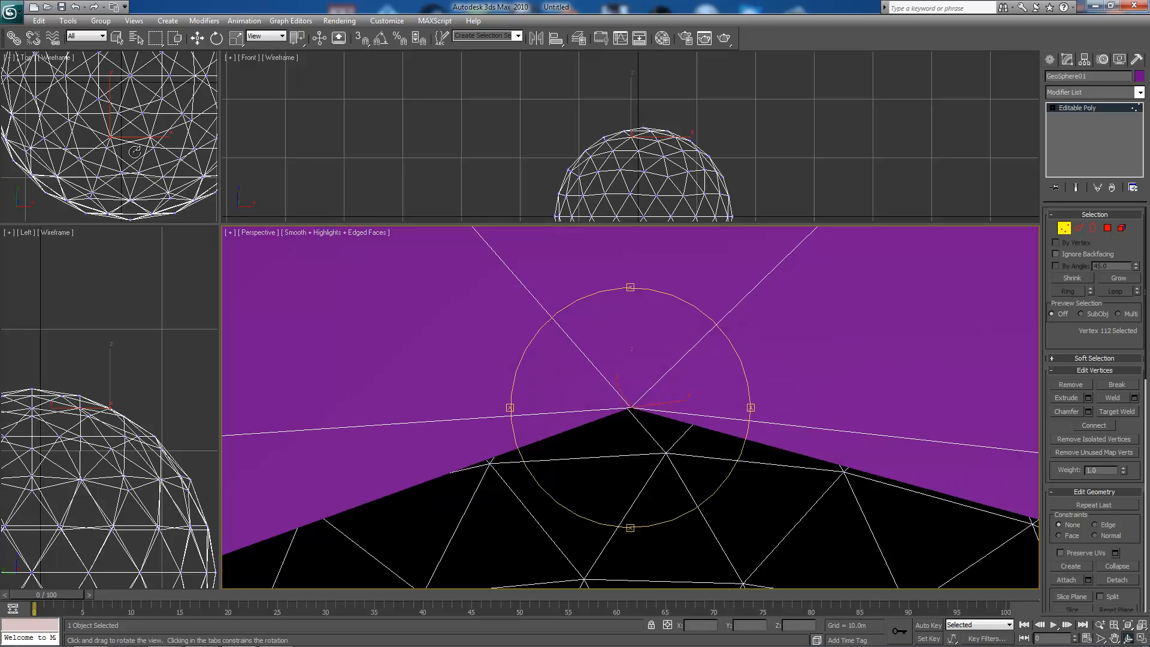
Step: Check the perspective field-of-view setting in the Viewport Configuration and zoom out to the upper half of the sphere
click(229, 233)
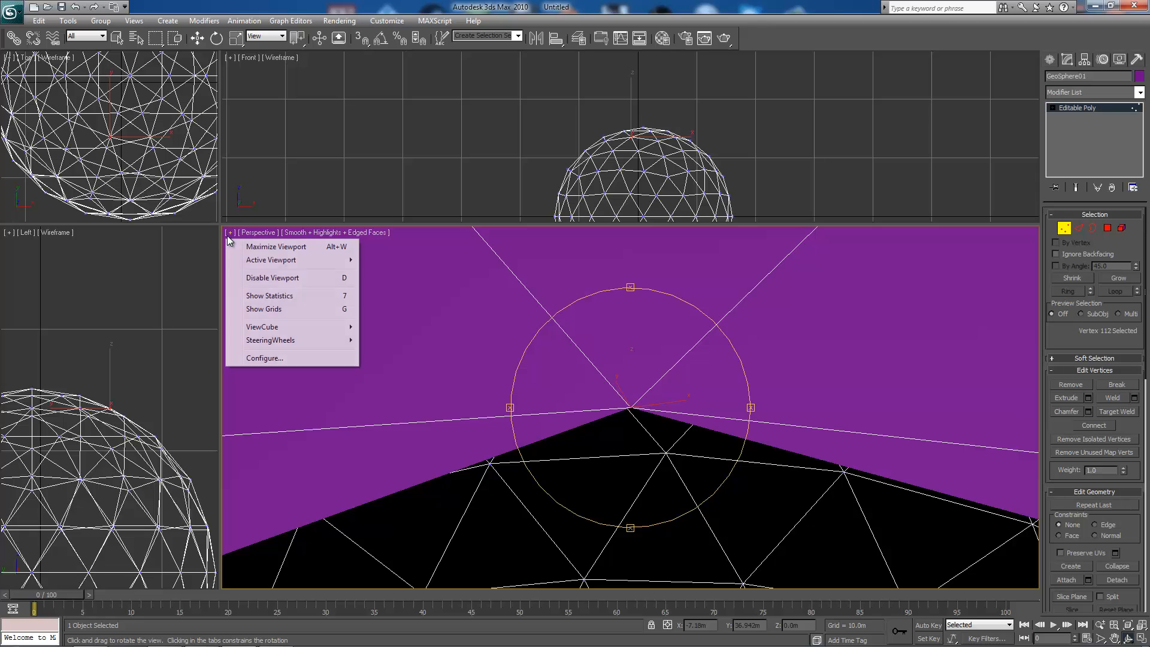
click(261, 357)
double_click(654, 404)
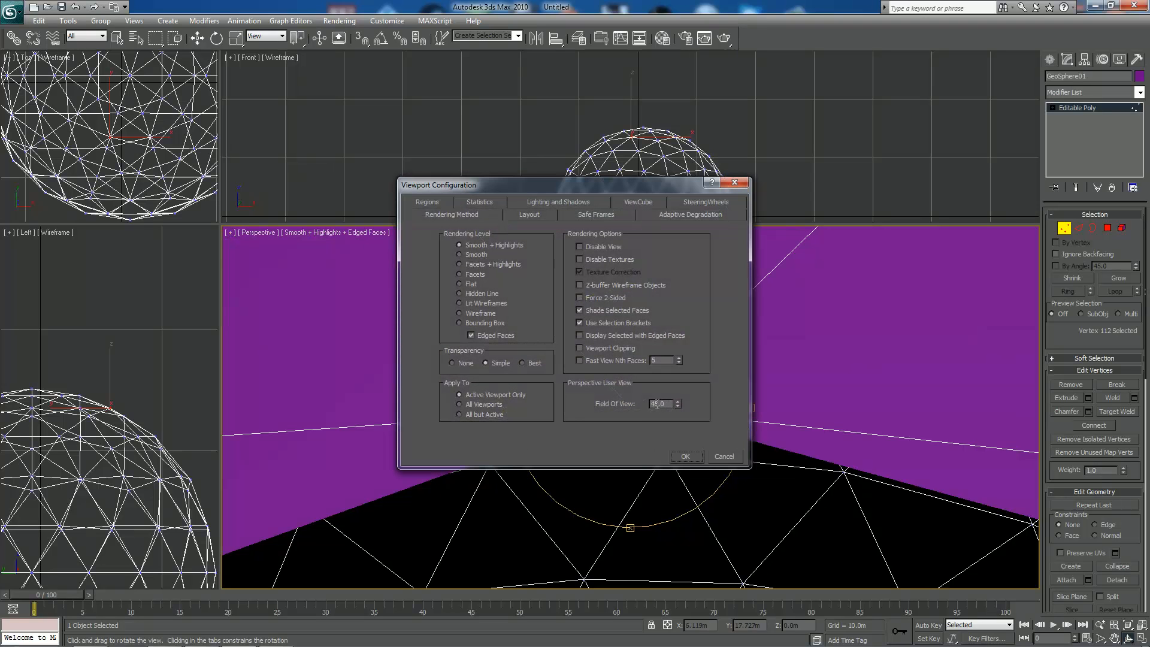
key(Escape)
scroll(676, 357, down, 5)
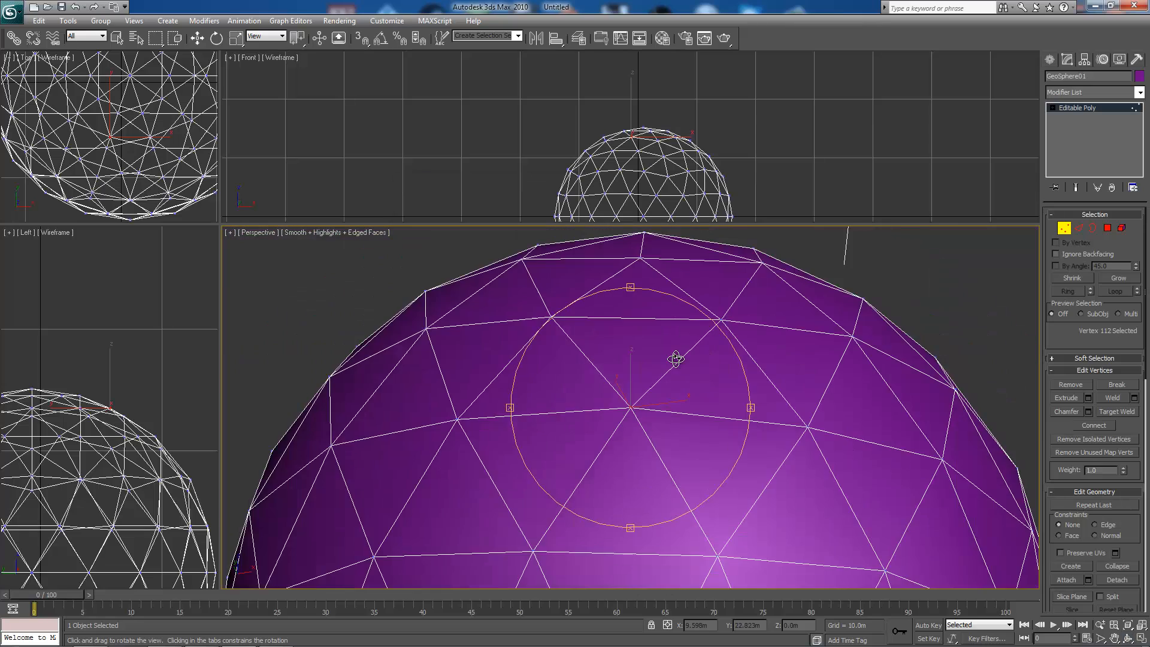